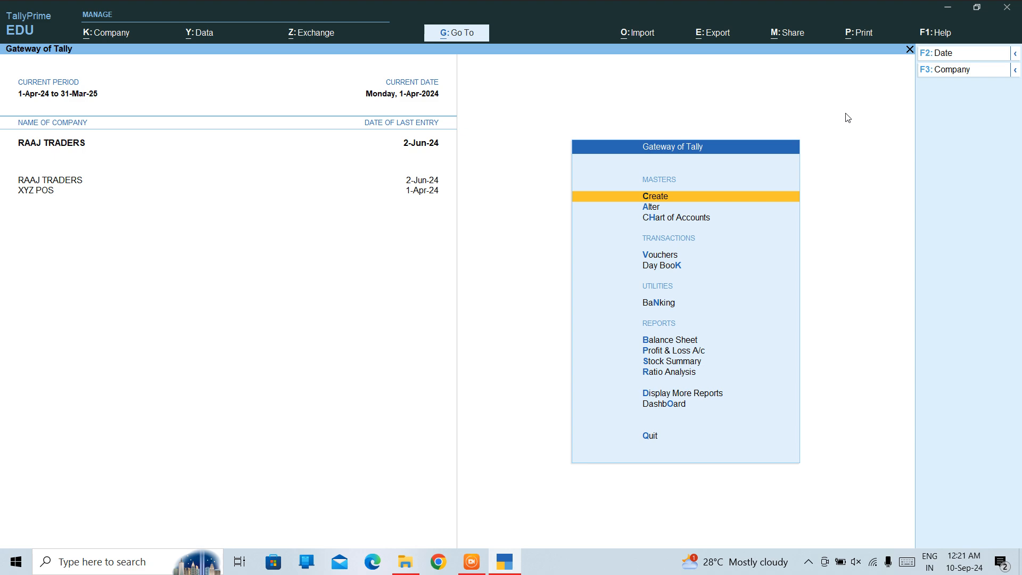
pyautogui.press('Return')
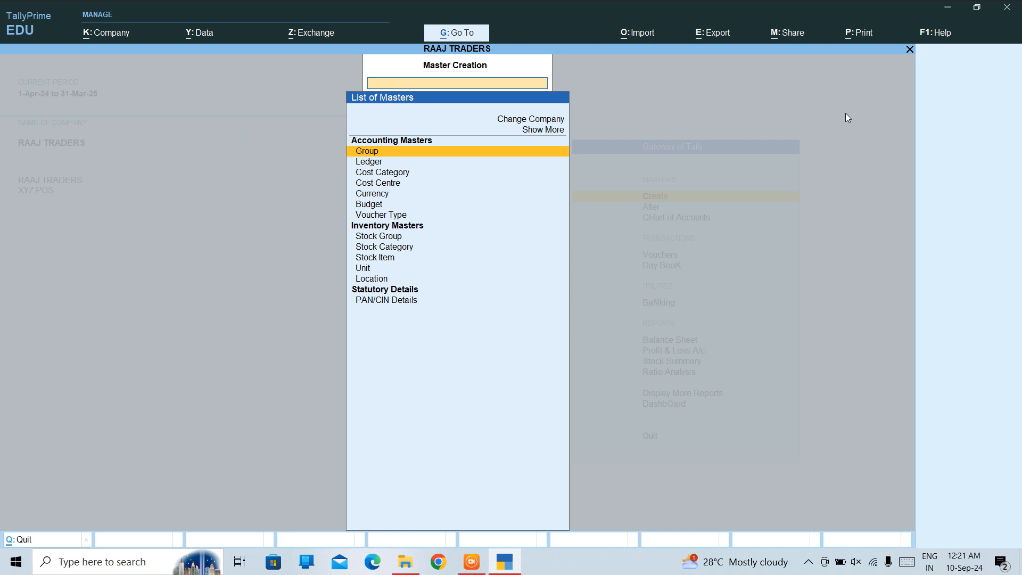
pyautogui.press('Down')
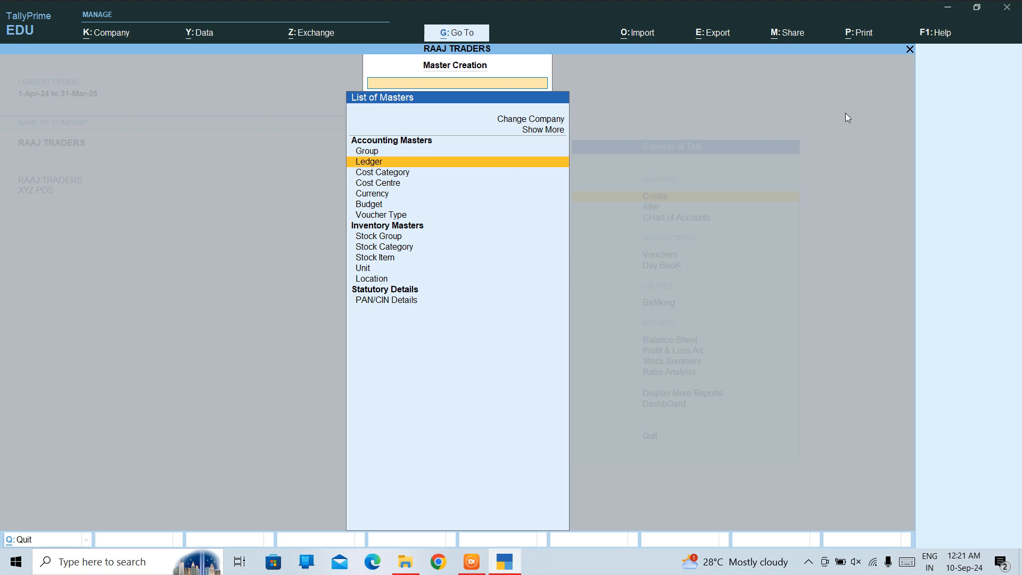
pyautogui.press('Down')
pyautogui.press('Down')
pyautogui.press('Down')
pyautogui.press('Down')
pyautogui.press('Down')
pyautogui.press('Down')
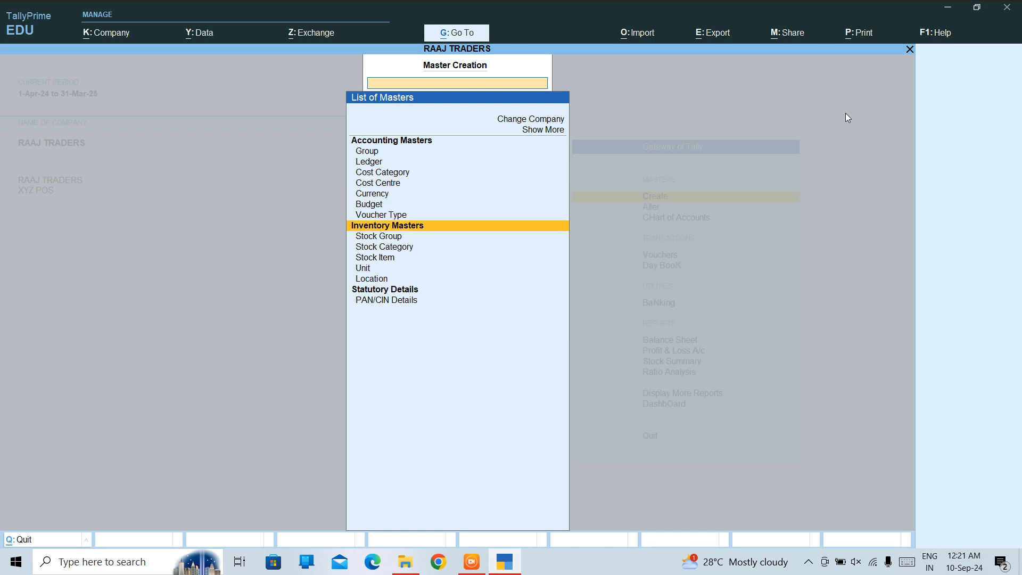
pyautogui.press('Down')
pyautogui.press('Down')
pyautogui.press('Down')
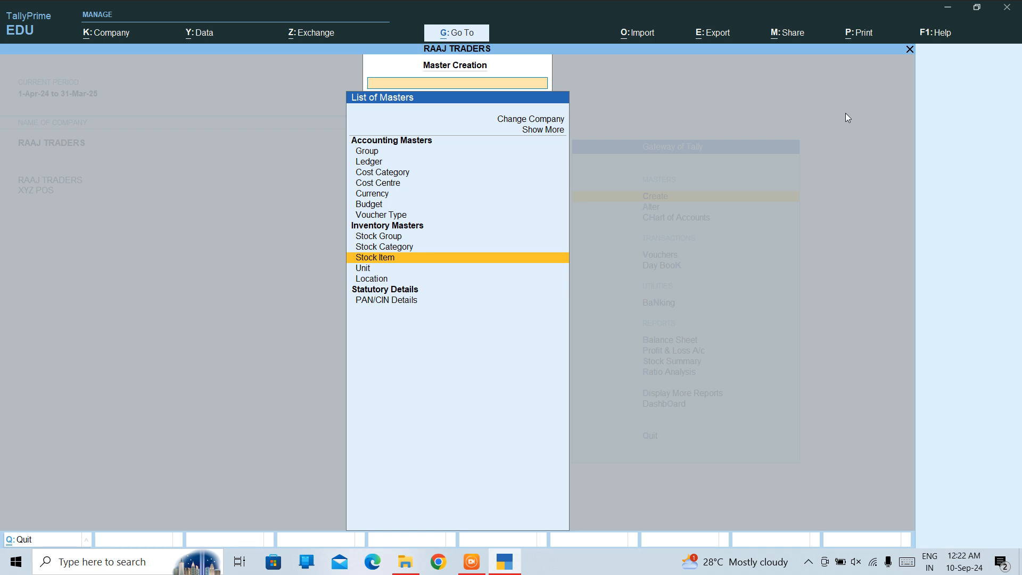
pyautogui.press('Escape')
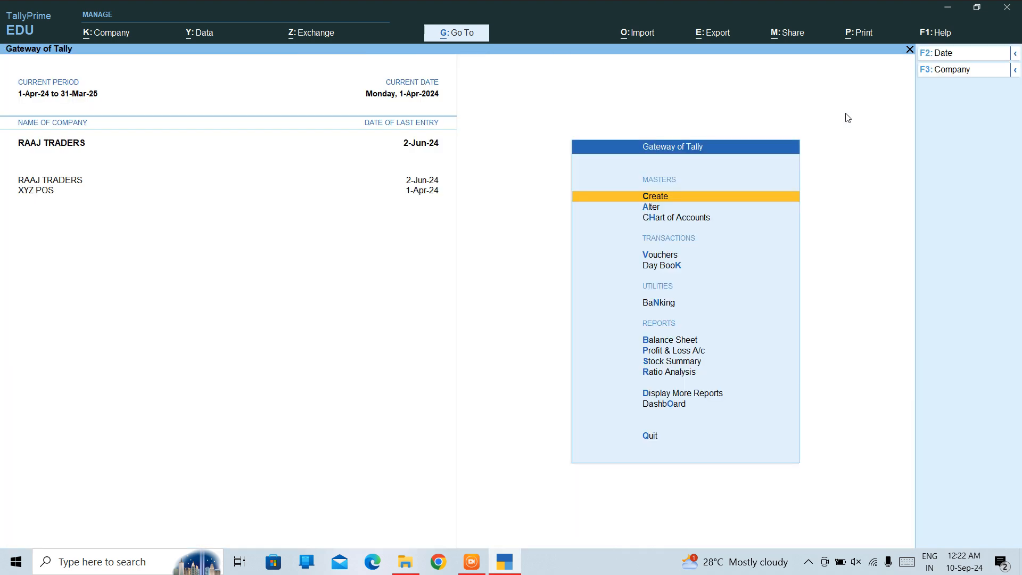
# Open a blank creation form for a new stock item.
pyautogui.press('Return')
pyautogui.press('Down')
pyautogui.press('Down')
pyautogui.press('Down')
pyautogui.press('Down')
pyautogui.press('Down')
pyautogui.press('Down')
pyautogui.press('Down')
pyautogui.press('Down')
pyautogui.press('Down')
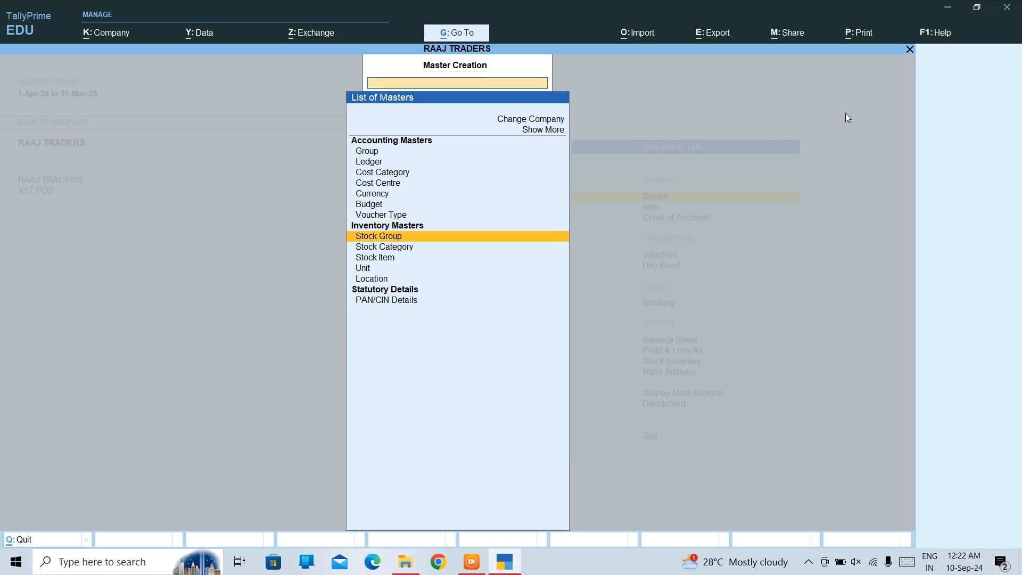
pyautogui.press('Return')
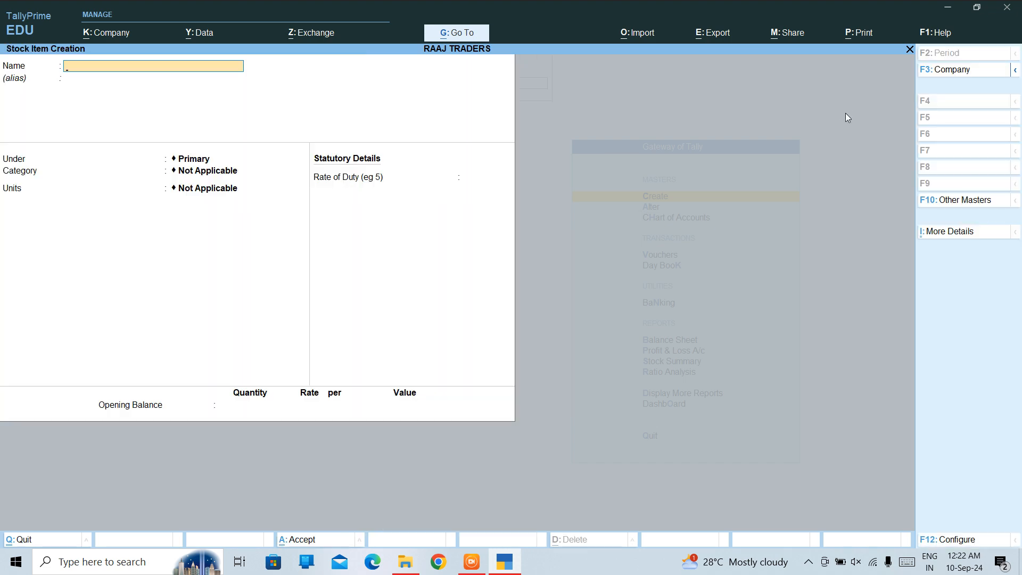
# Open the company features and set Enable Batches to No.
pyautogui.press('F11')
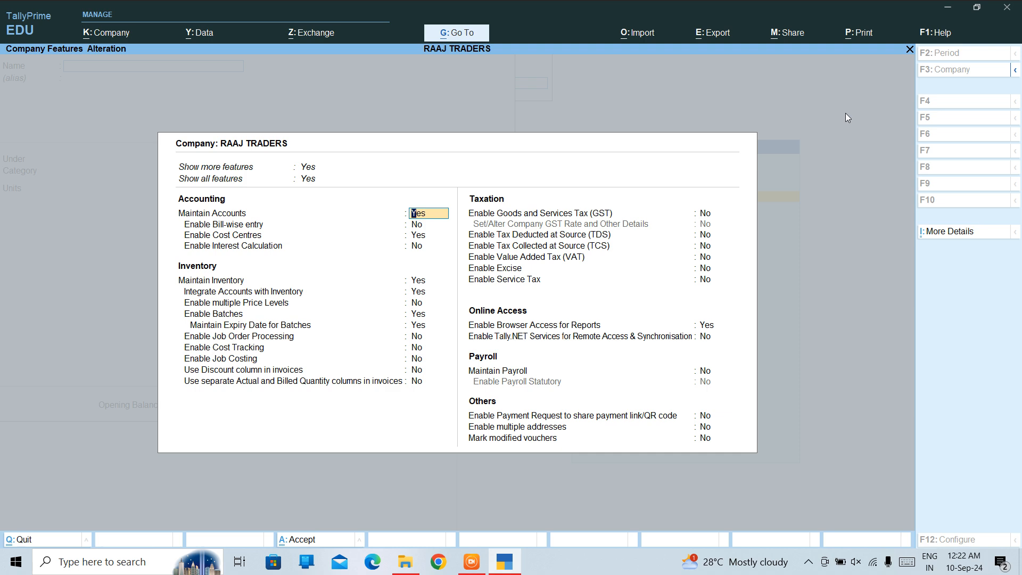
pyautogui.press('Return')
pyautogui.press('Return')
pyautogui.press('Return')
pyautogui.press('Return')
pyautogui.press('Return')
pyautogui.press('Return')
pyautogui.press('Return')
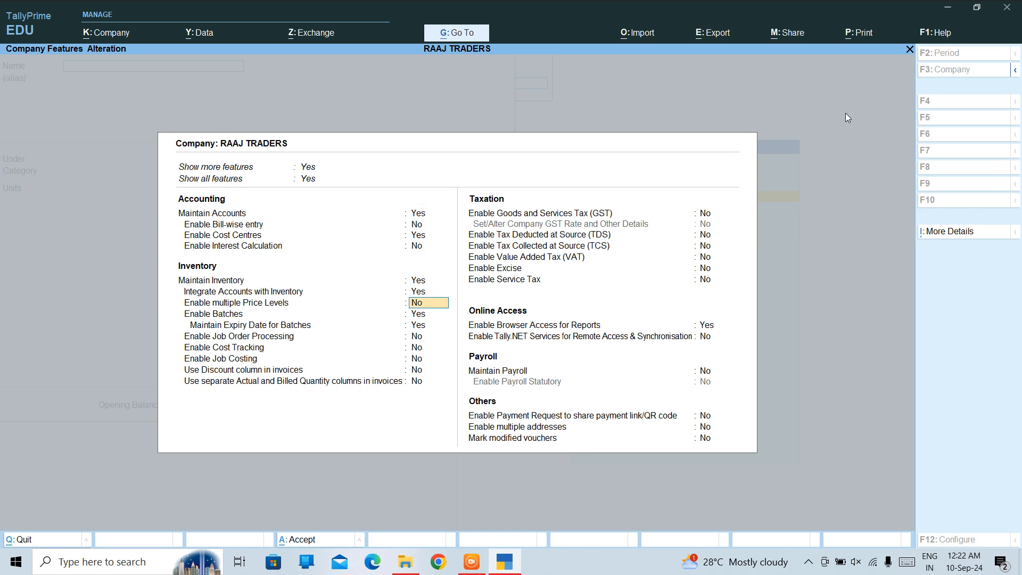
pyautogui.write('n')
pyautogui.press('Return')
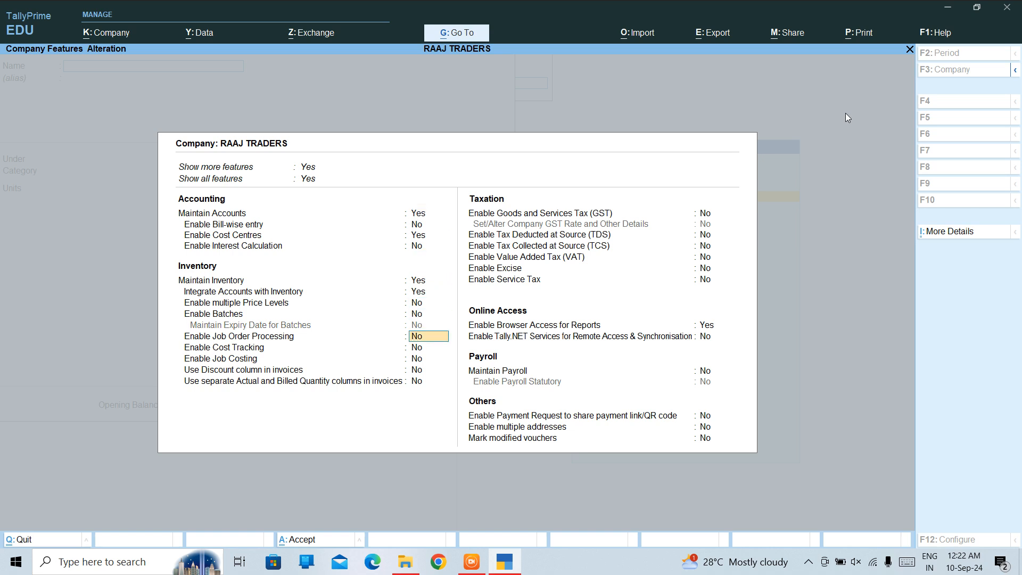
# Set Enable Batches and Maintain Expiry Date for Batches to Yes, and save the company features.
pyautogui.press('Up')
pyautogui.write('y')
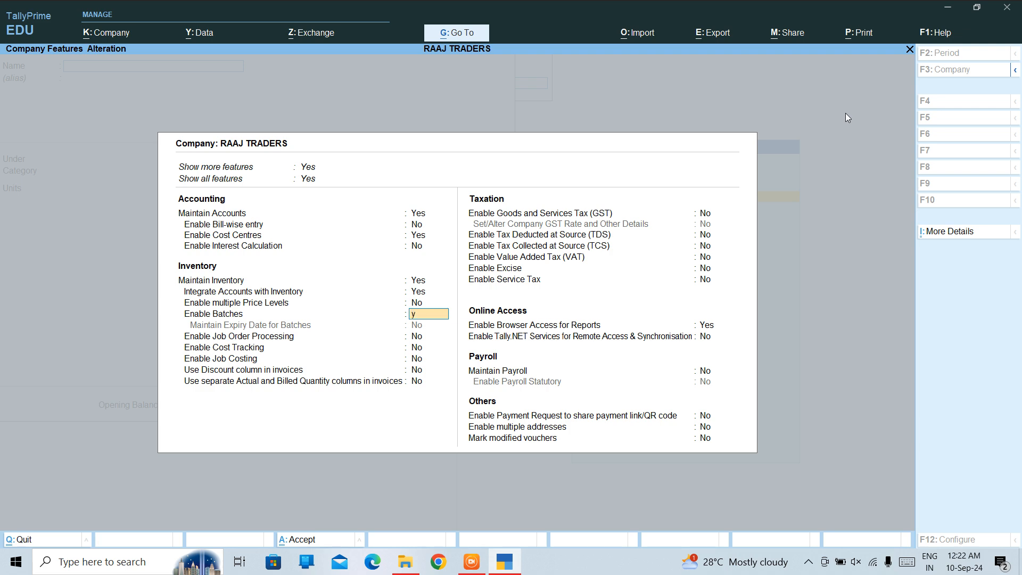
pyautogui.press('Return')
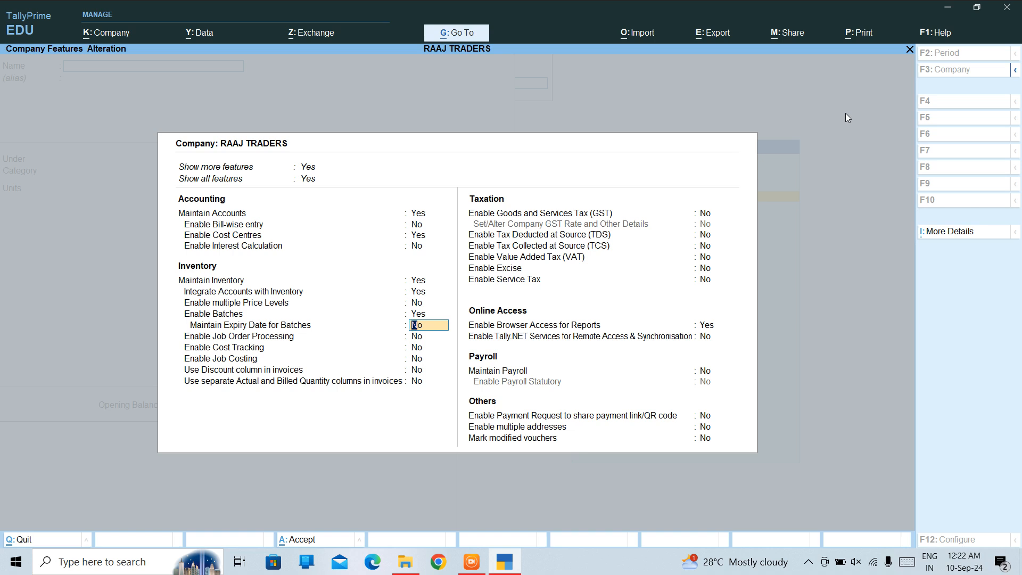
pyautogui.write('y')
pyautogui.press('Return')
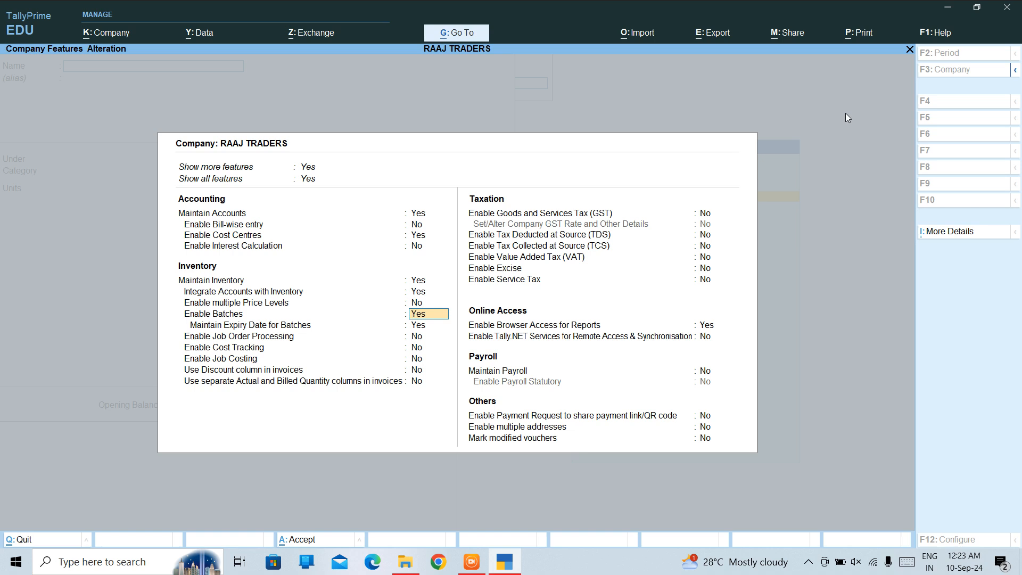
pyautogui.press('Return')
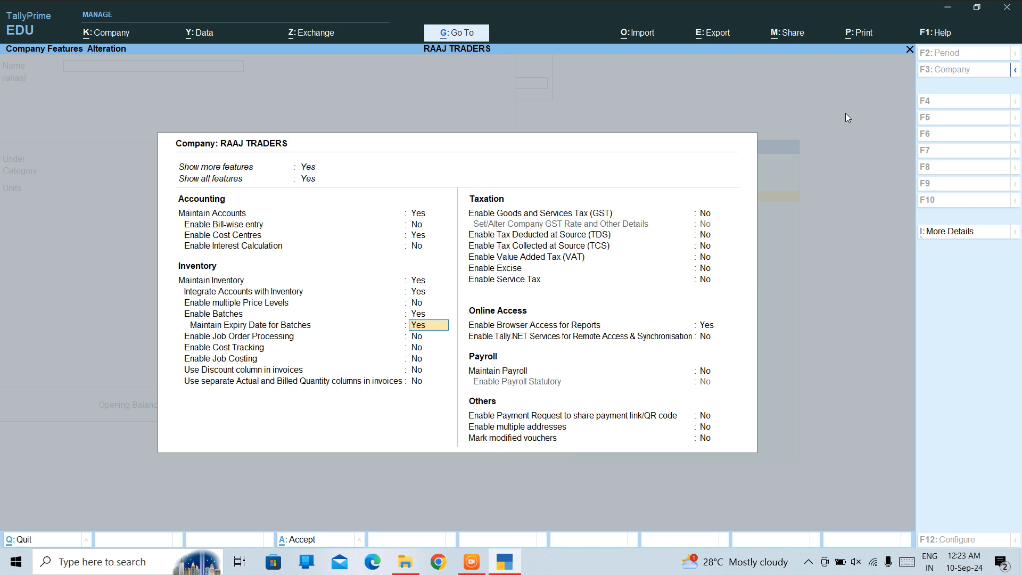
pyautogui.hotkey('ctrl', 'a')
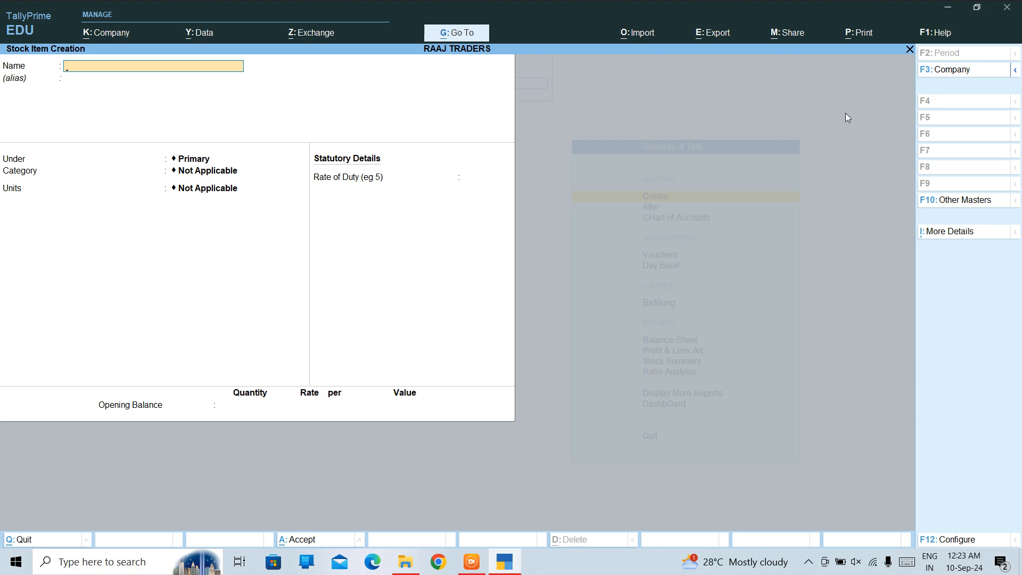
# Create a stock group named FACE CREAM under Primary and return to the list of masters.
pyautogui.press('Escape')
pyautogui.press('Return')
pyautogui.press('Up')
pyautogui.press('Up')
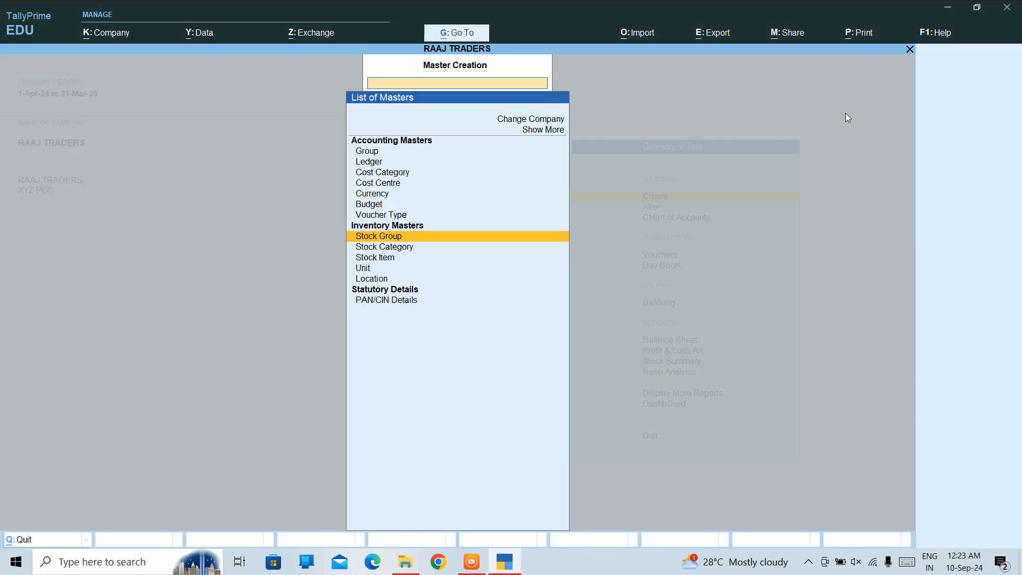
pyautogui.press('Return')
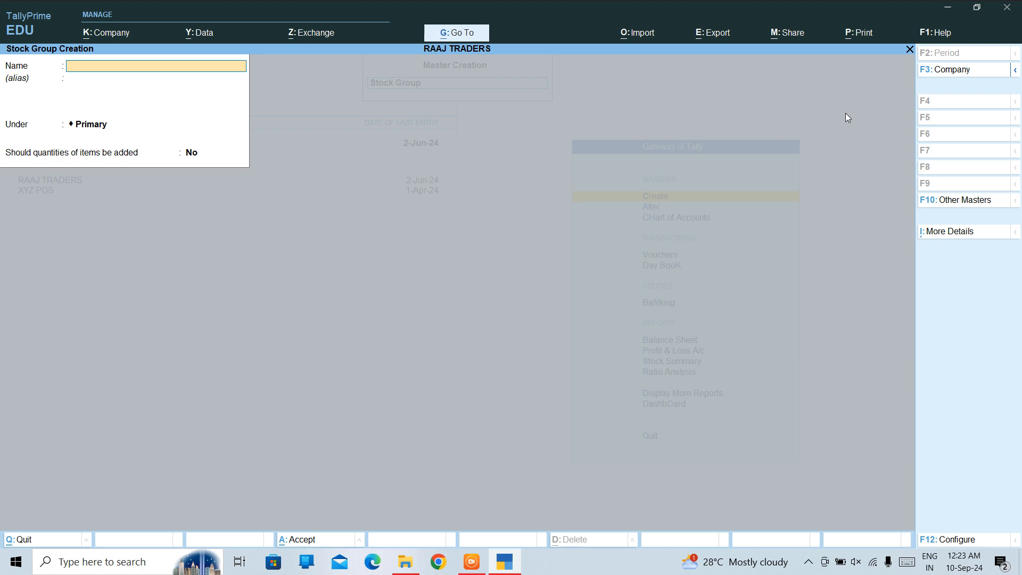
pyautogui.write('FACE CREAM')
pyautogui.press('Return')
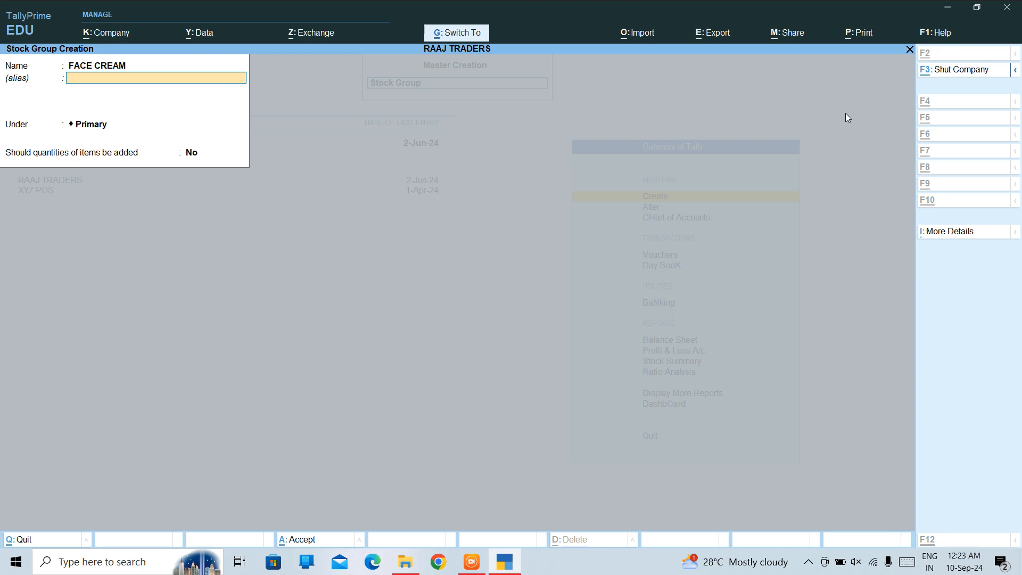
pyautogui.hotkey('ctrl', 'a')
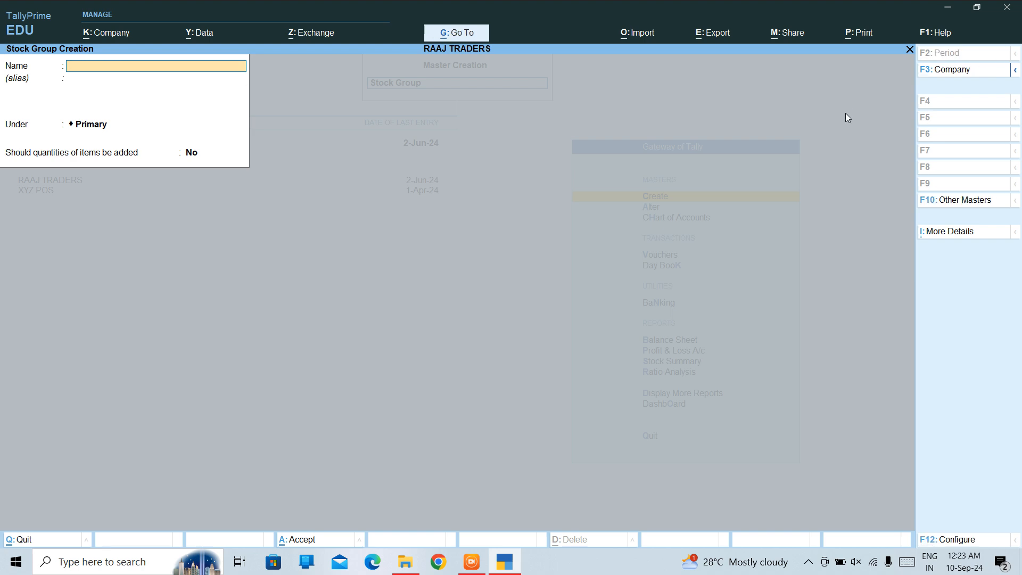
pyautogui.press('Escape')
pyautogui.press('y')
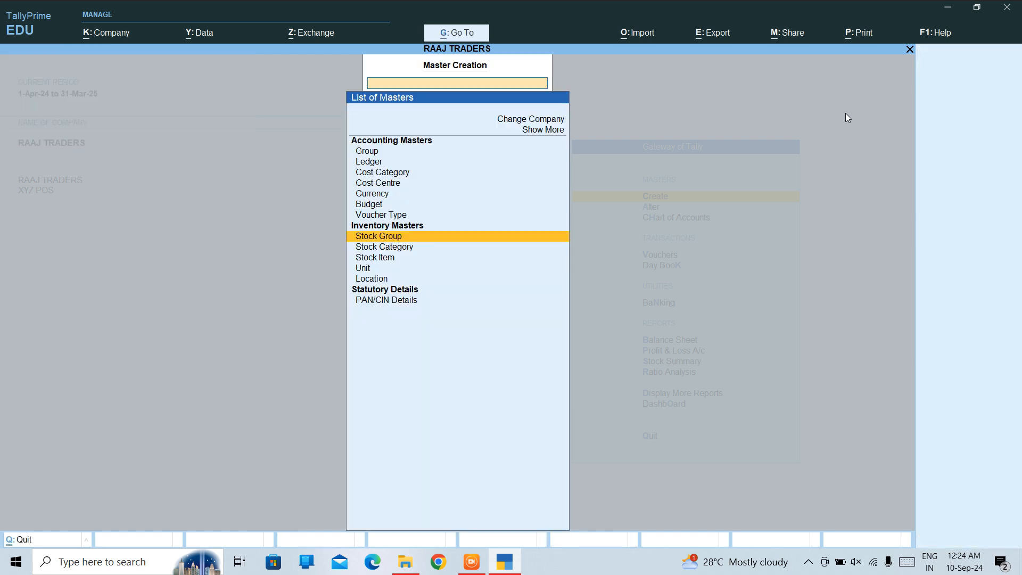
# Start a new stock item named LOREAL PARIS, leaving the alias empty.
pyautogui.press('Down')
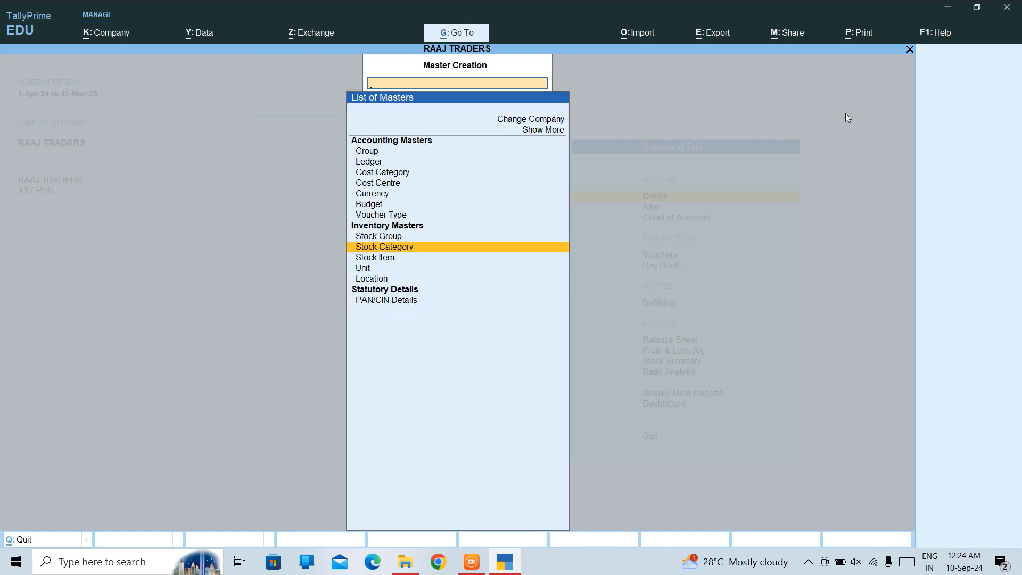
pyautogui.press('Down')
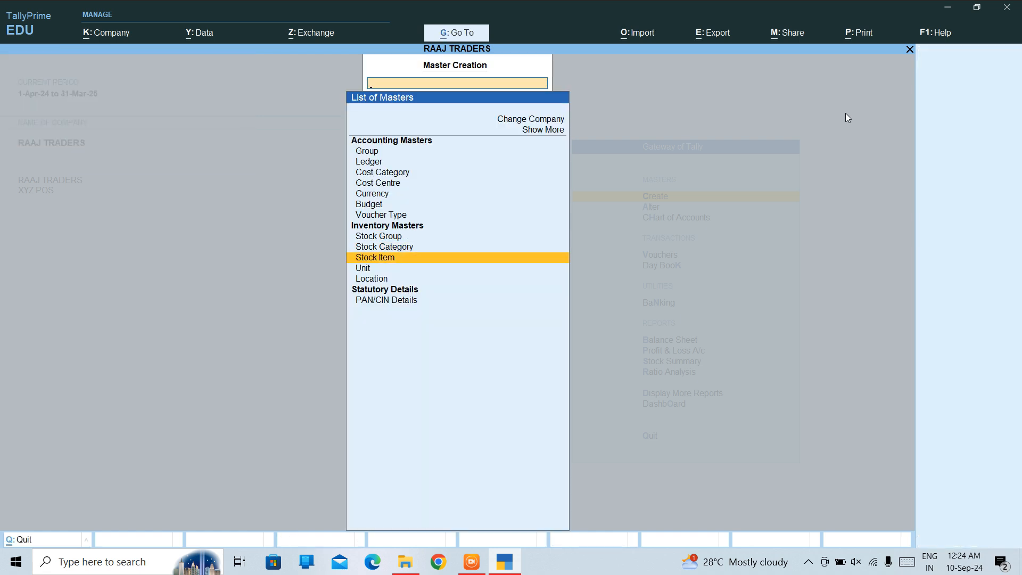
pyautogui.press('Return')
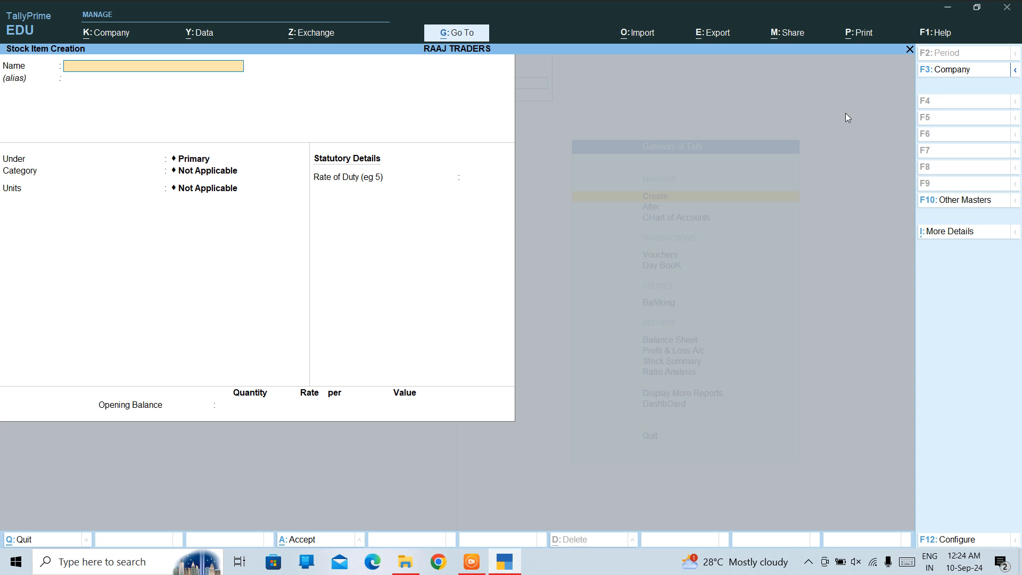
pyautogui.write('LOREA')
pyautogui.write('L APRID')
pyautogui.press('BackSpace')
pyautogui.press('BackSpace')
pyautogui.press('BackSpace')
pyautogui.press('BackSpace')
pyautogui.press('BackSpace')
pyautogui.write('PAR')
pyautogui.press('Return')
pyautogui.press('Return')
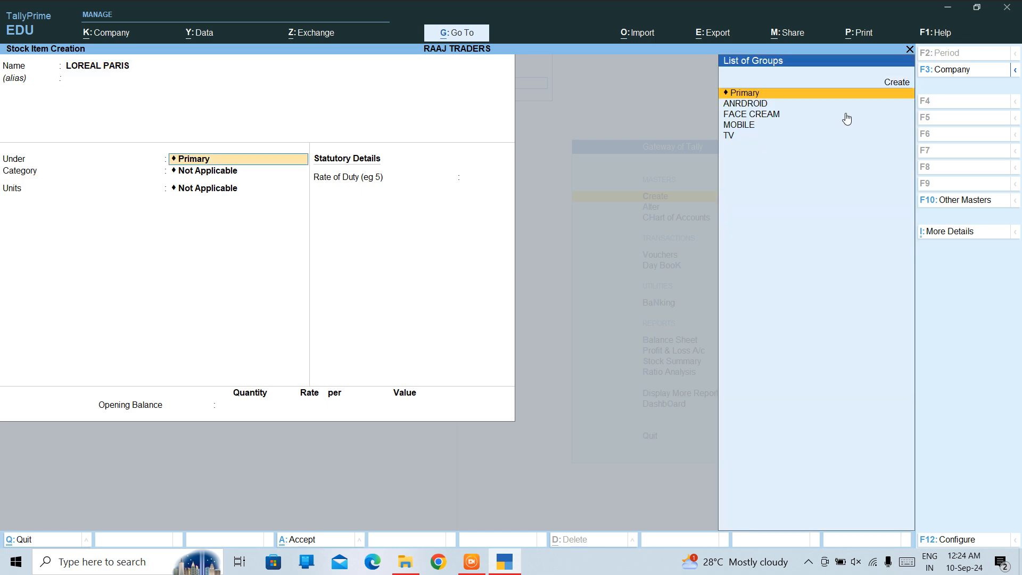
# Place the stock item under the FACE CREAM group and keep its category as Not Applicable.
pyautogui.press('Down')
pyautogui.press('Down')
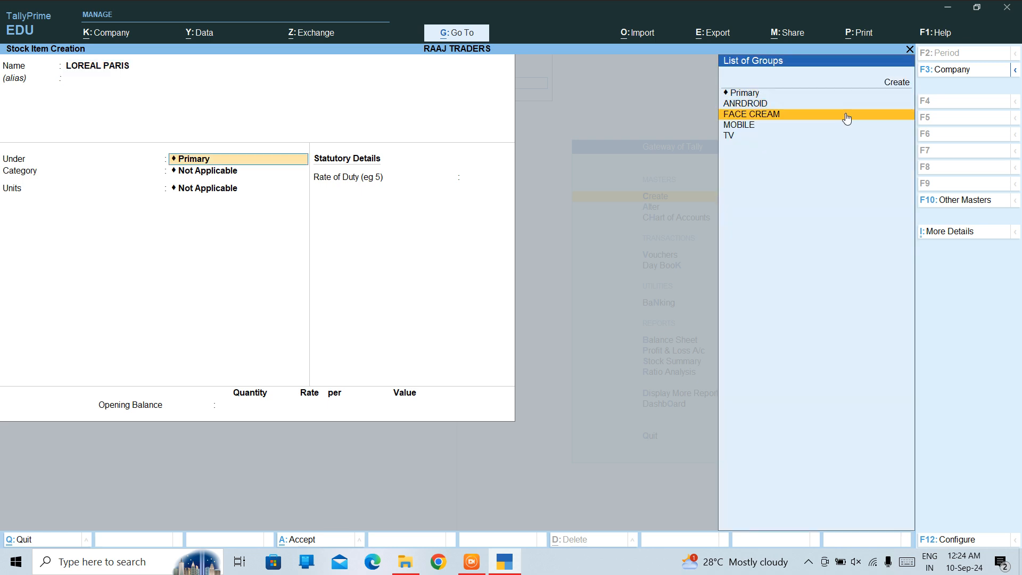
pyautogui.click(847, 114)
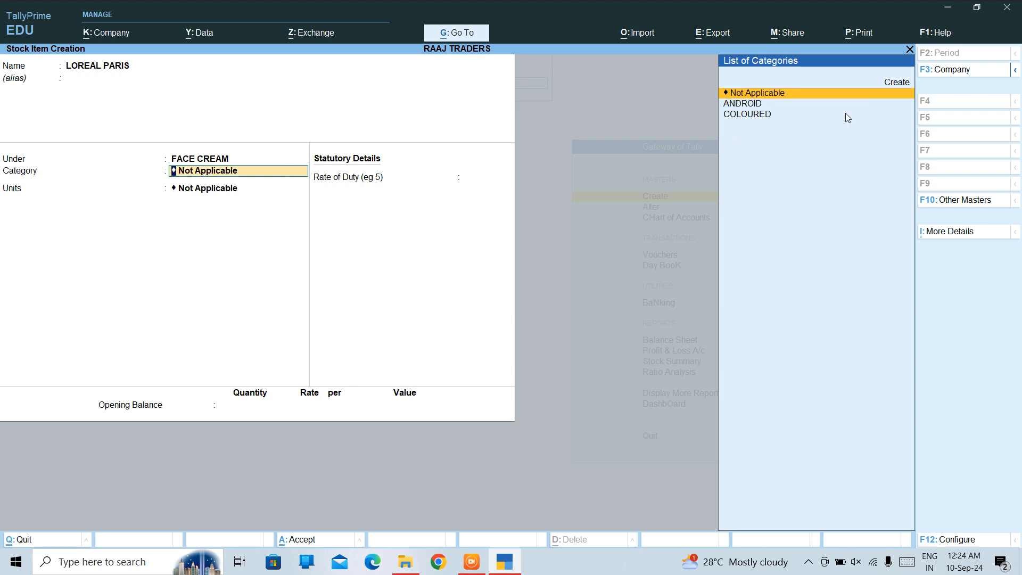
pyautogui.press('Return')
# Try to create a simple unit with symbol PCKS, formal name PACKS and 0 decimal places from the item's Units field.
pyautogui.press('Down')
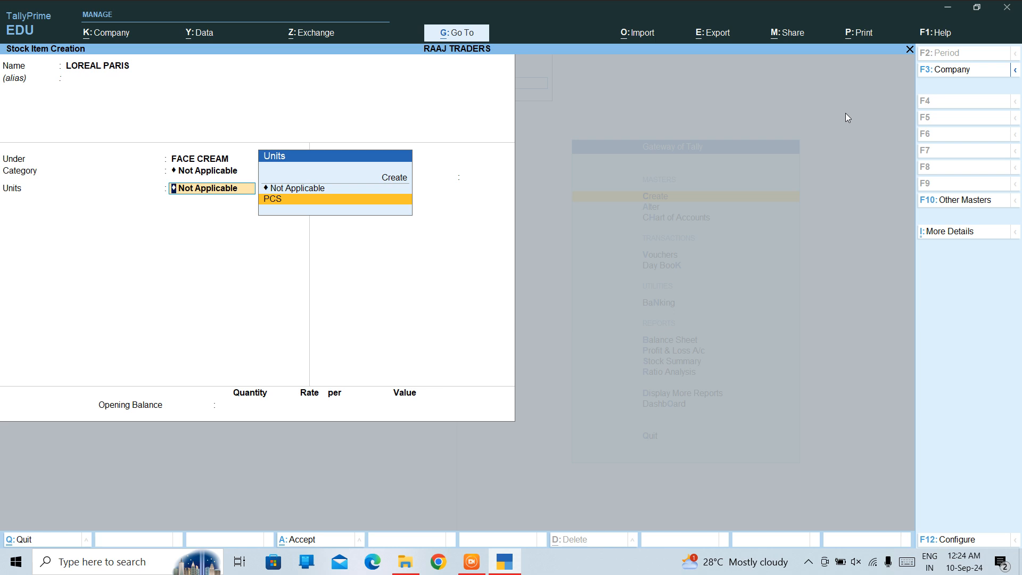
pyautogui.hotkey('alt', 'c')
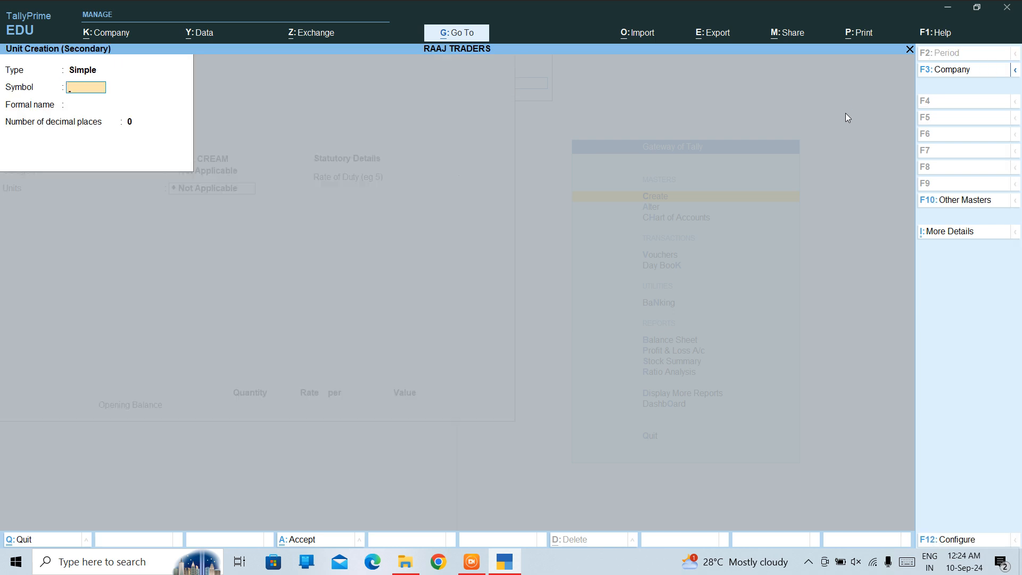
pyautogui.write('PCKS')
pyautogui.press('Return')
pyautogui.write('PACKS')
pyautogui.press('Return')
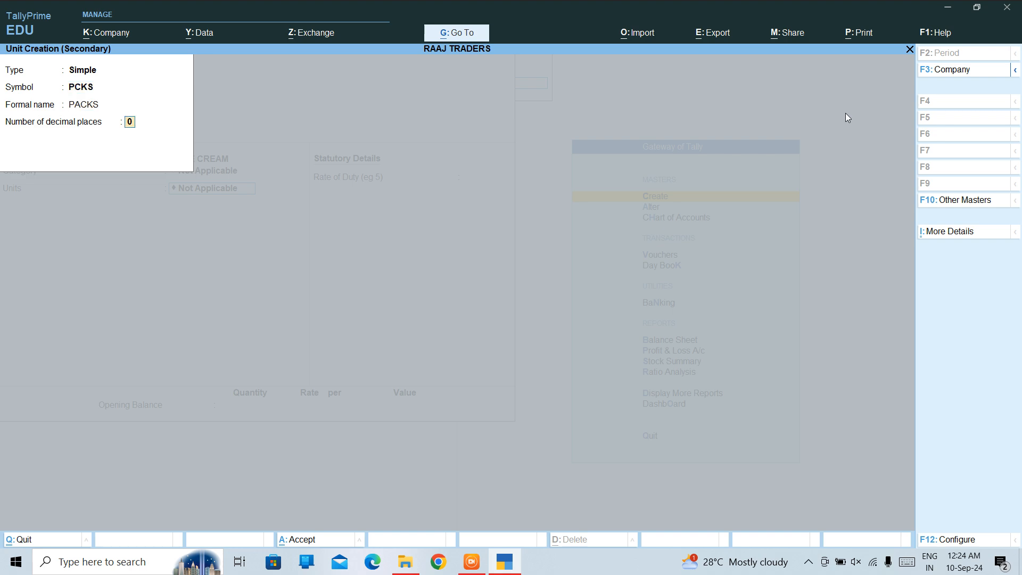
pyautogui.press('BackSpace')
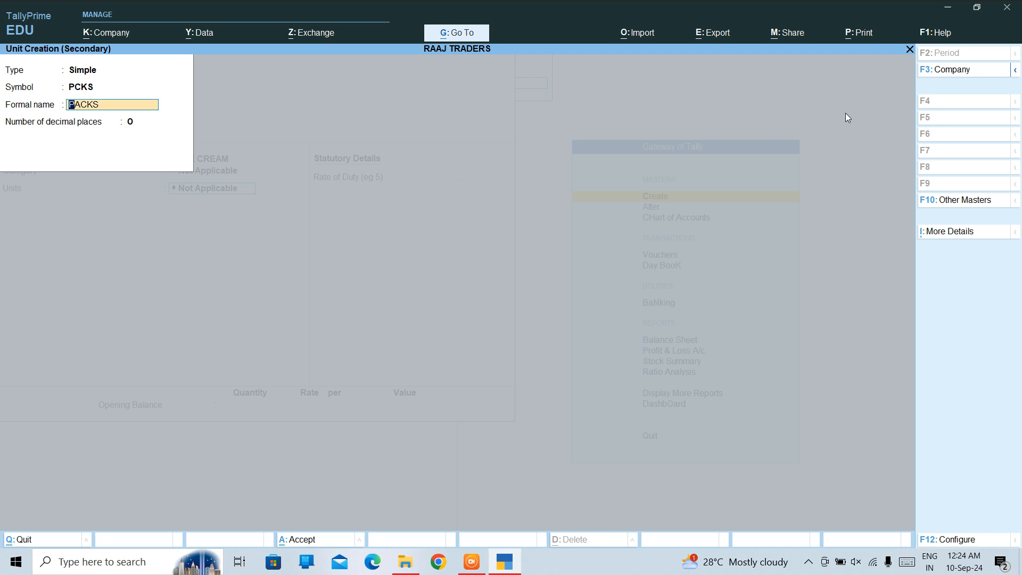
pyautogui.press('Return')
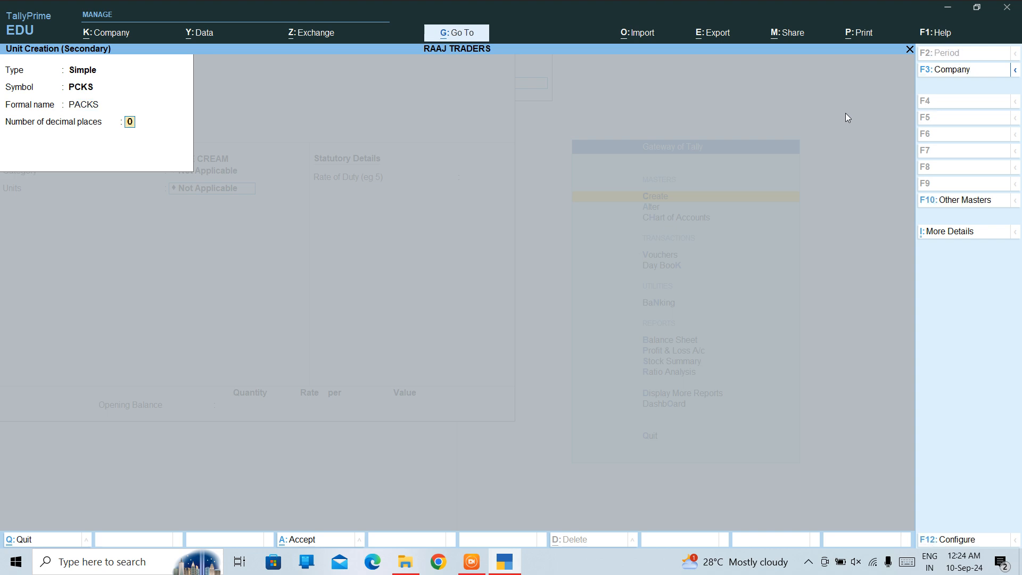
pyautogui.press('BackSpace')
pyautogui.press('Return')
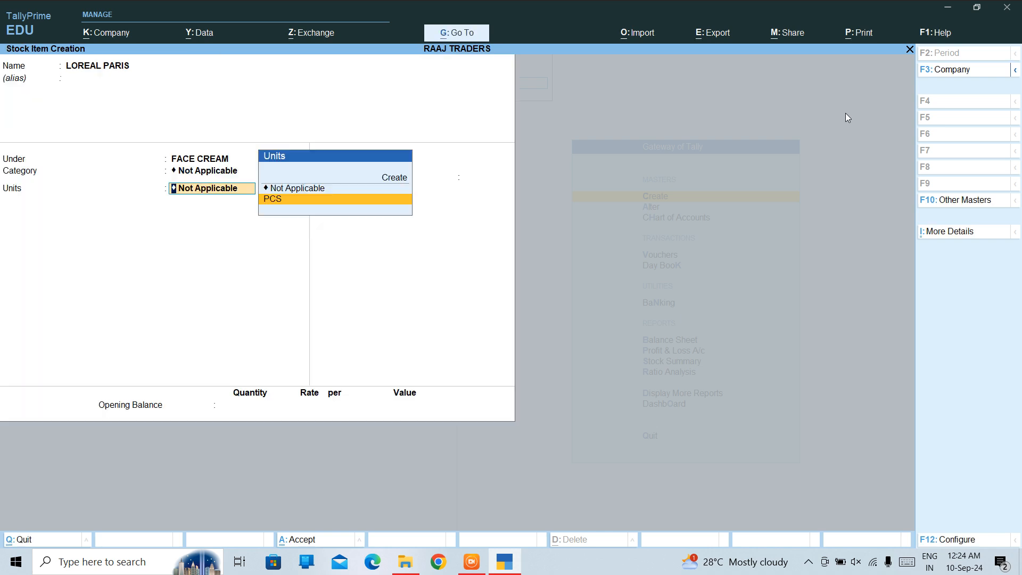
pyautogui.press('Up')
pyautogui.press('Up')
pyautogui.press('Return')
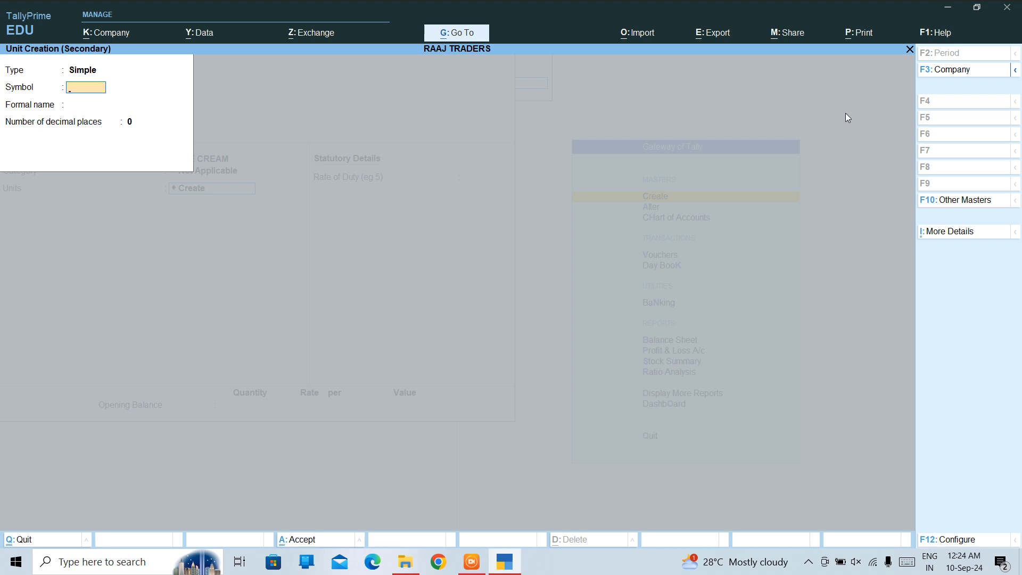
pyautogui.write('P')
pyautogui.press('BackSpace')
pyautogui.press('Escape')
pyautogui.press('Return')
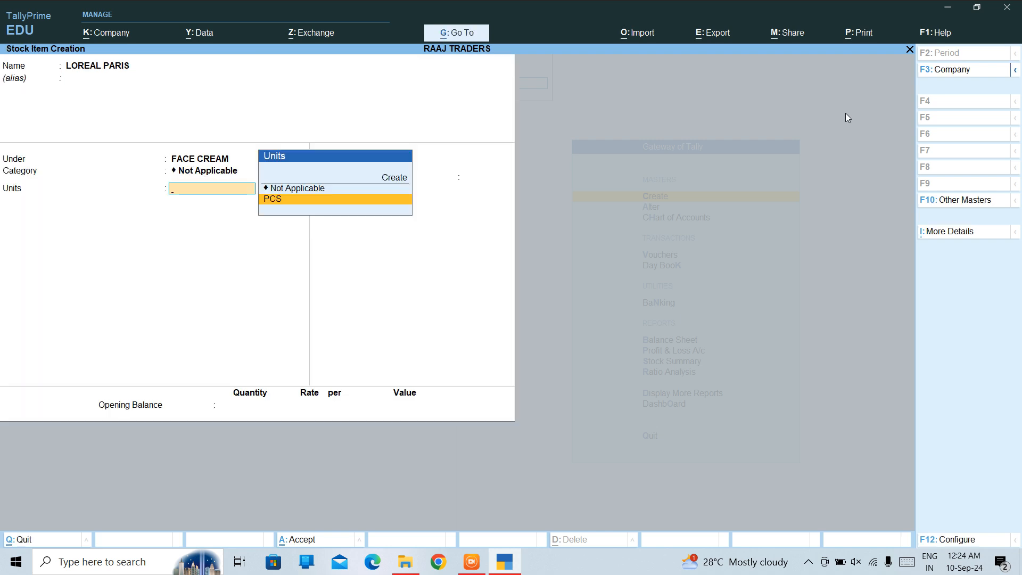
pyautogui.press('Up')
pyautogui.press('Up')
pyautogui.press('Return')
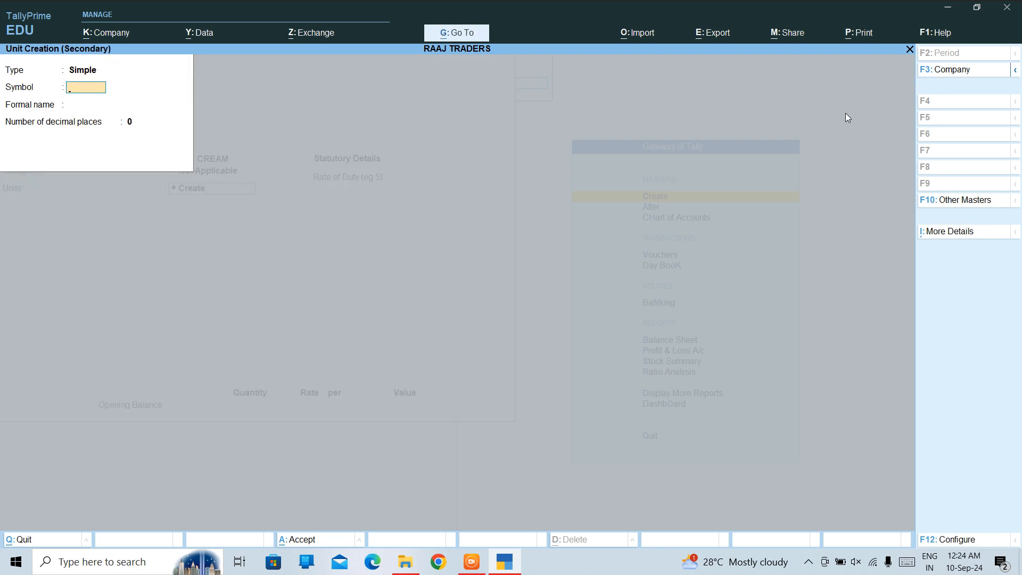
pyautogui.press('Escape')
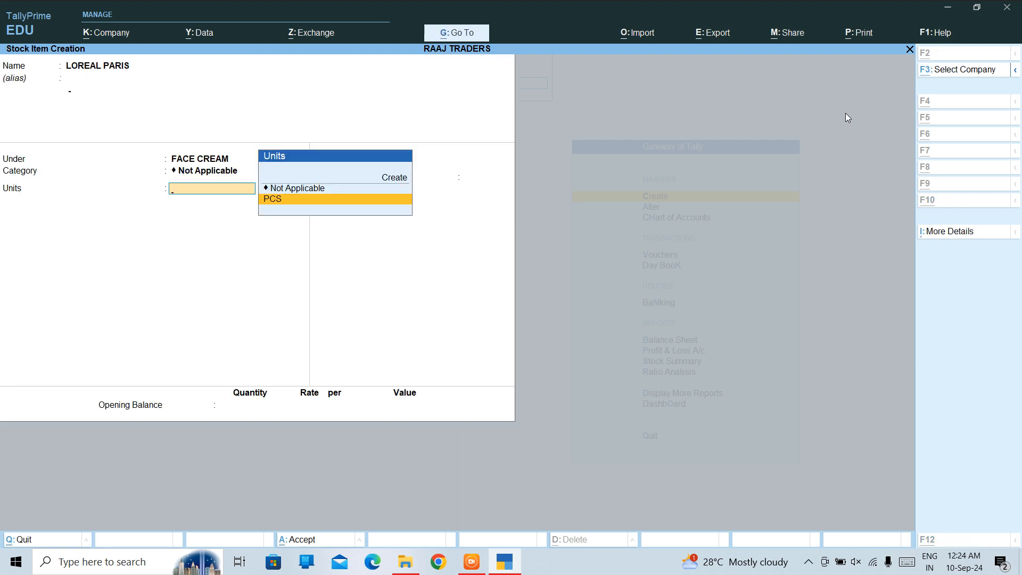
pyautogui.hotkey('alt', 'c')
pyautogui.press('Escape')
pyautogui.press('Return')
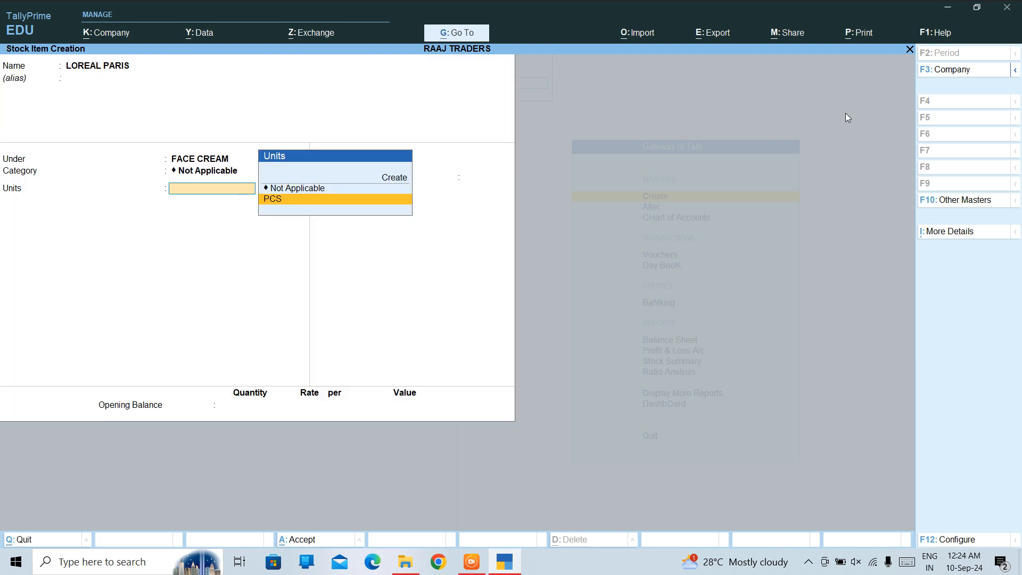
pyautogui.press('Up')
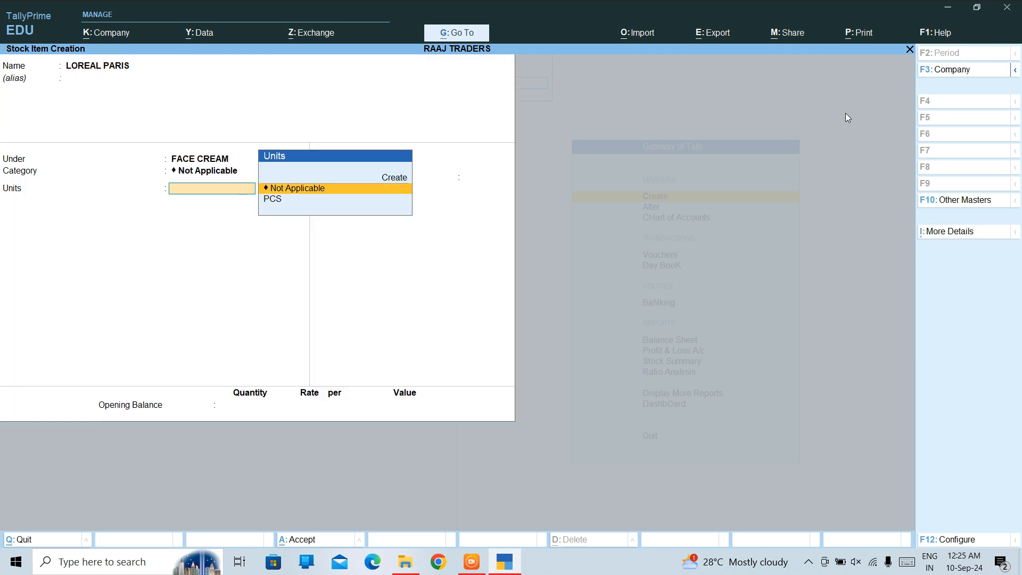
pyautogui.press('Escape')
pyautogui.press('Return')
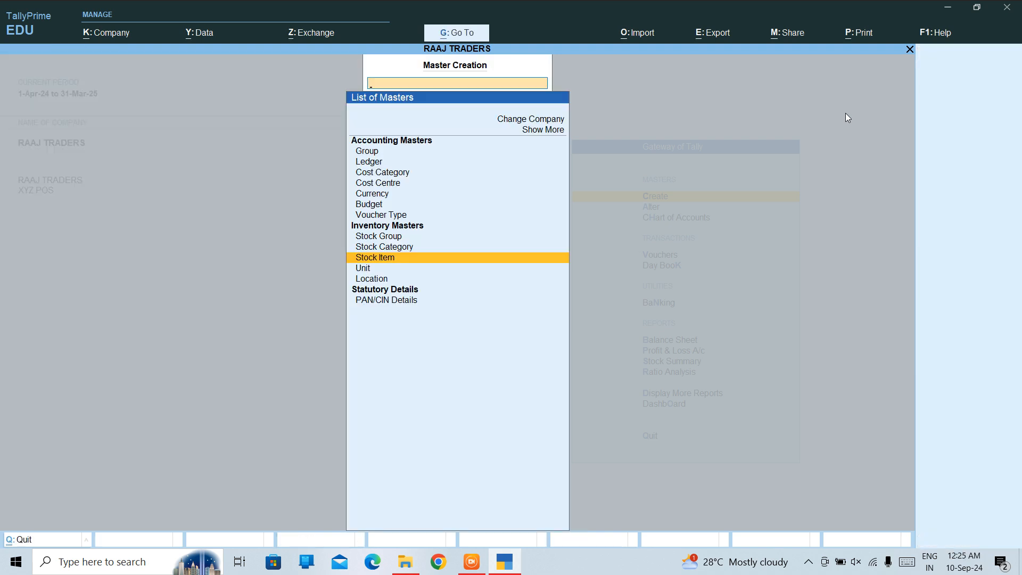
# Start a new stock item named LOREAL under the FACE CREAM group, with no alias and category Not Applicable.
pyautogui.press('Return')
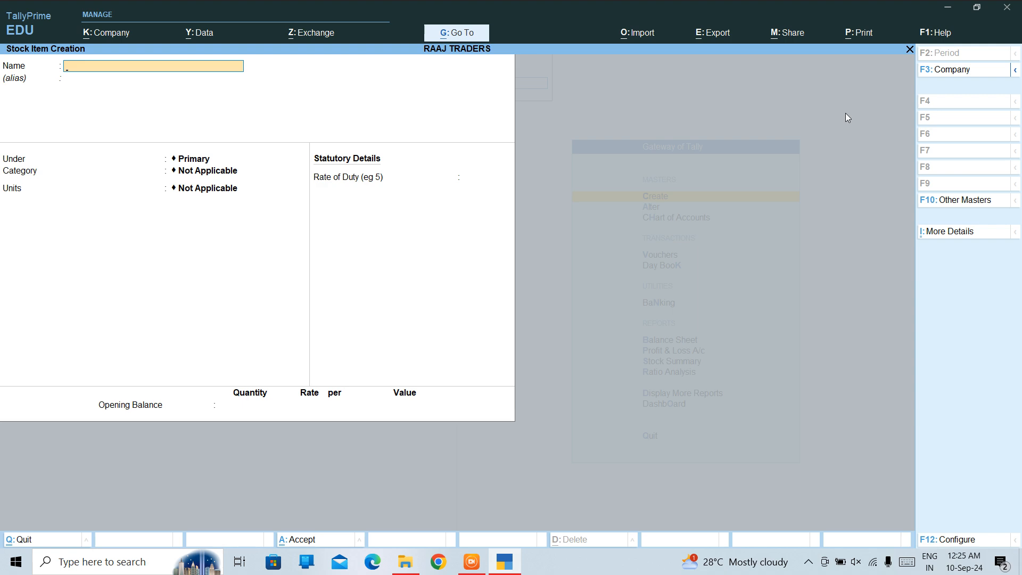
pyautogui.write('LOREAL PWR')
pyautogui.press('BackSpace')
pyautogui.press('BackSpace')
pyautogui.press('Return')
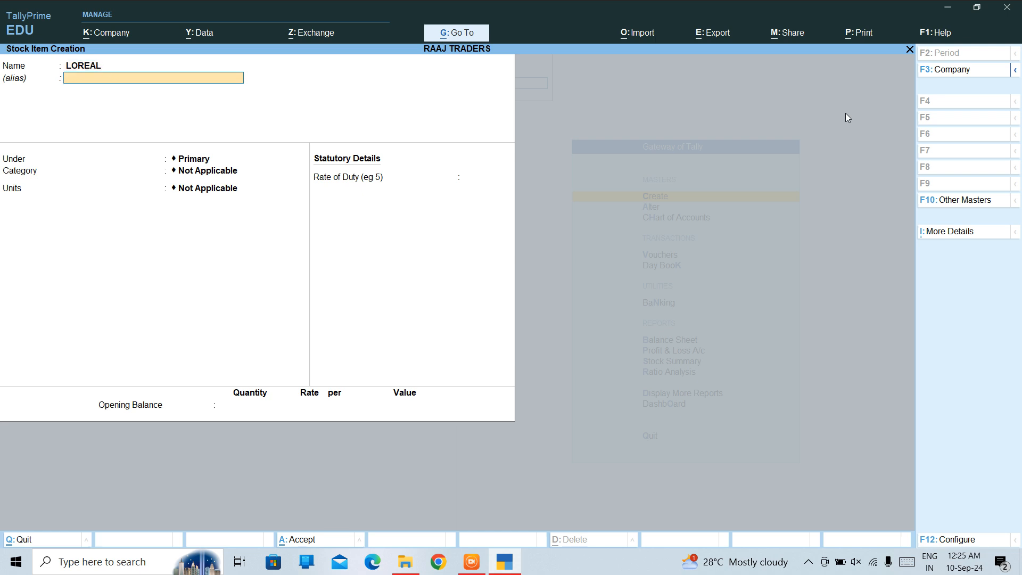
pyautogui.press('Down')
pyautogui.press('Down')
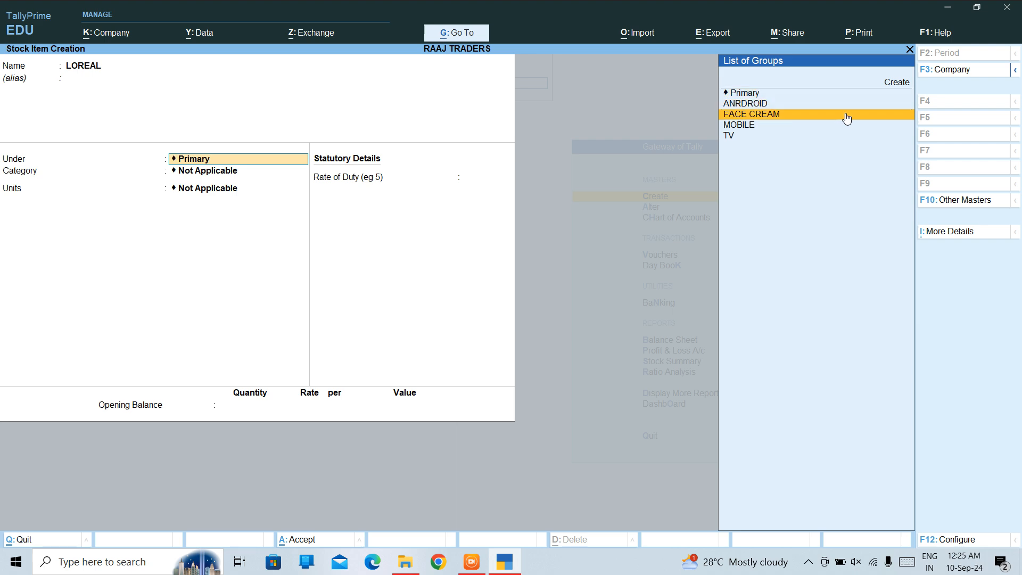
pyautogui.press('Return')
pyautogui.press('Return')
# Create a simple unit with symbol PACK and assign it as the LOREAL item's unit.
pyautogui.press('Up')
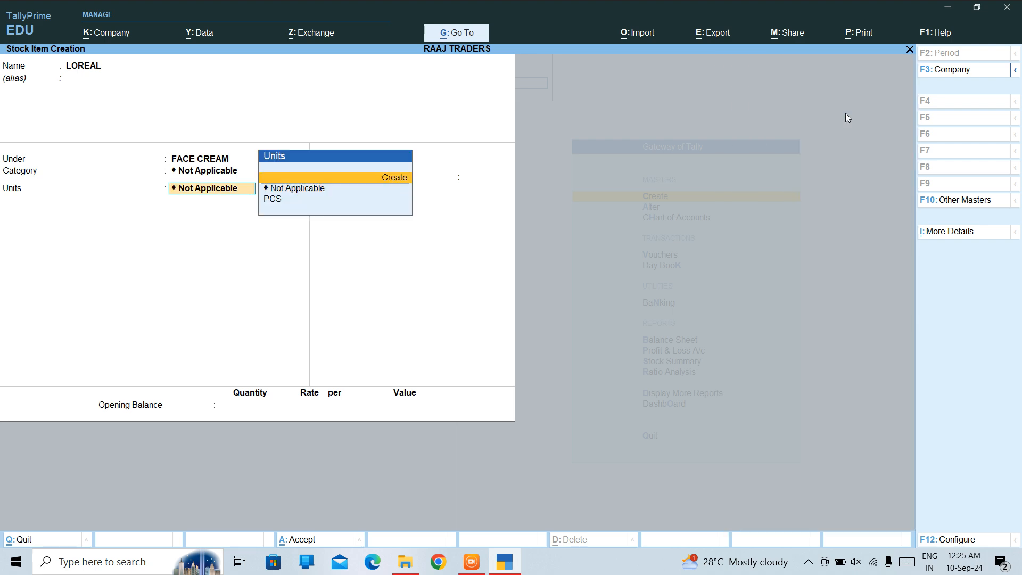
pyautogui.press('Return')
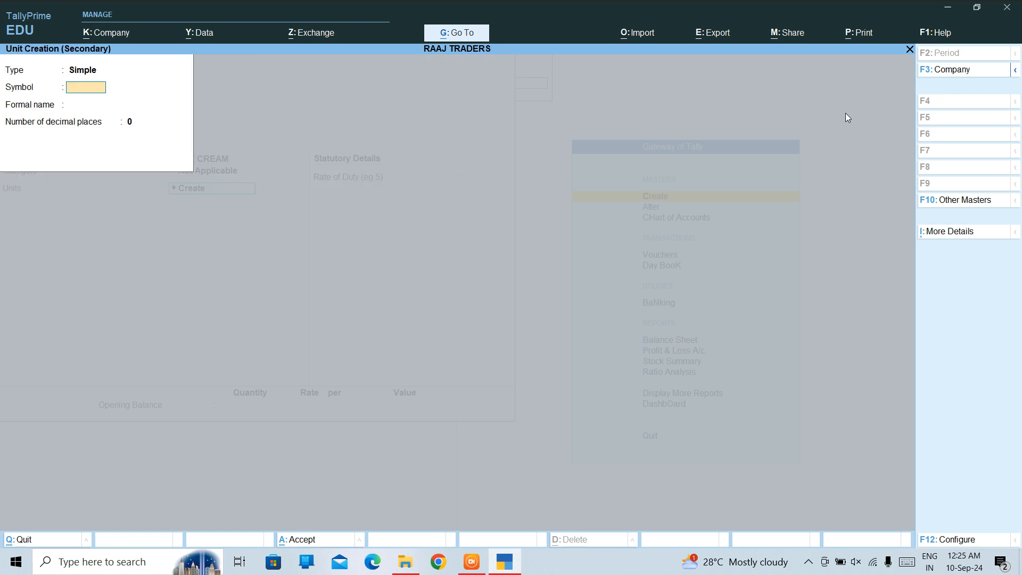
pyautogui.write('PACK')
pyautogui.hotkey('ctrl', 'a')
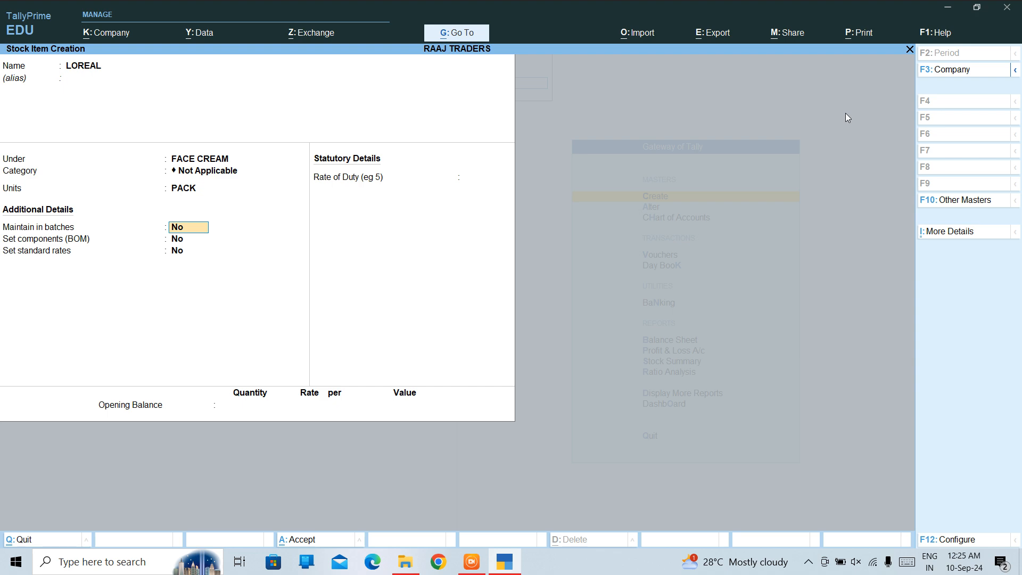
# Set Maintain in batches, Track date of manufacturing and Use expiry dates to Yes for the LOREAL item.
pyautogui.write('y')
pyautogui.press('Return')
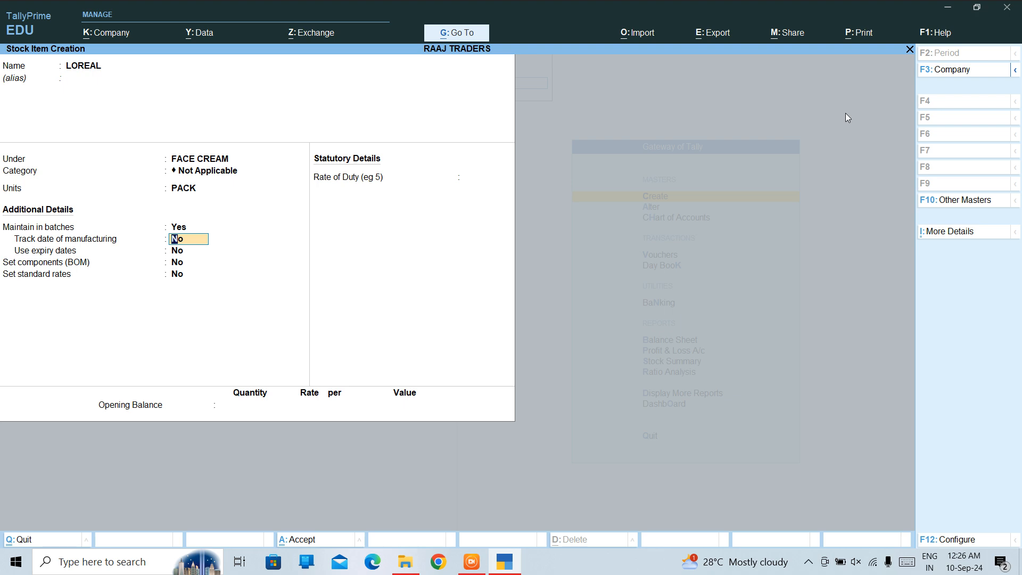
pyautogui.write('Y')
pyautogui.press('Return')
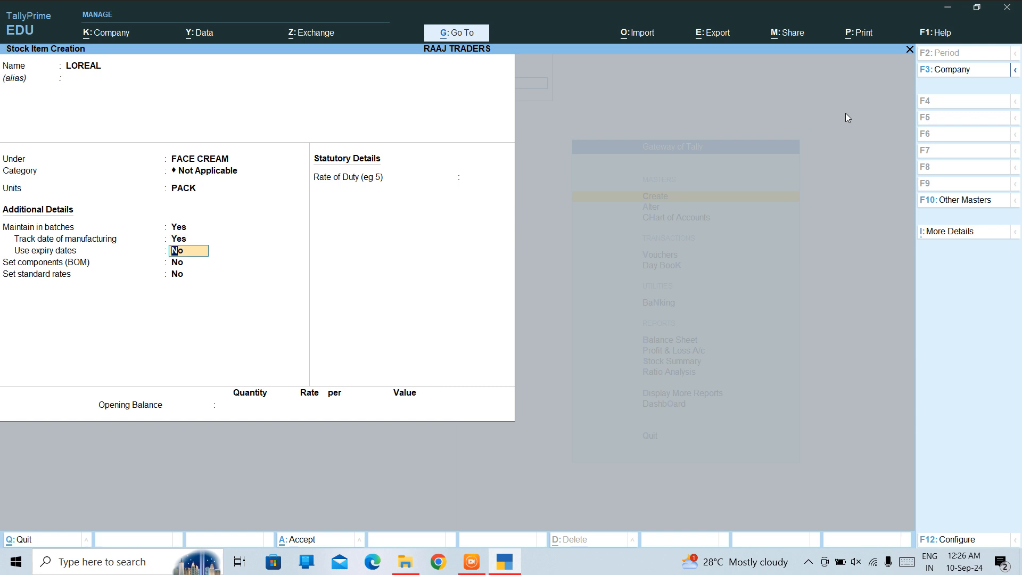
pyautogui.write('Y')
pyautogui.press('Return')
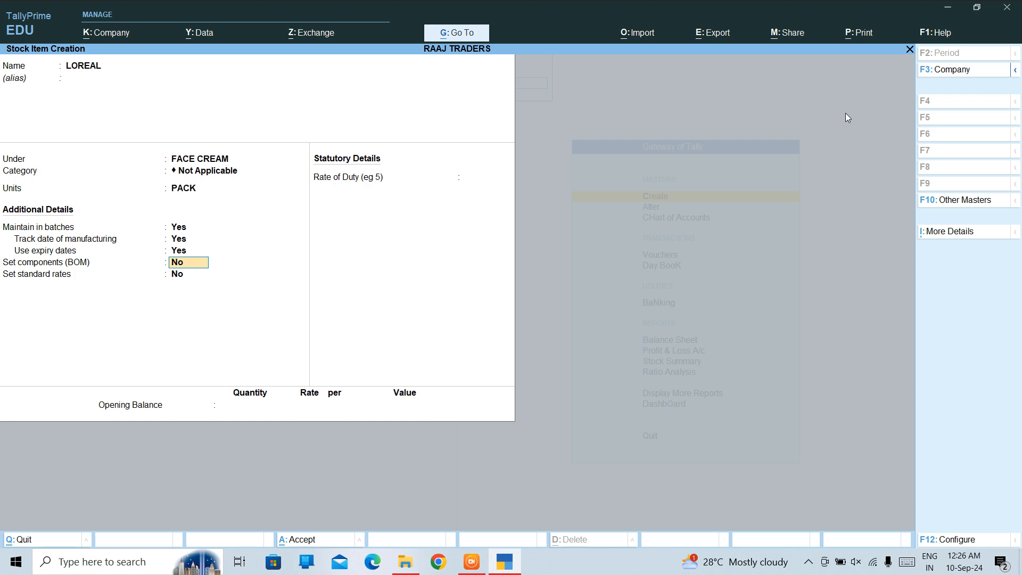
# Keep components (BOM) and standard rates at No, enter no rate of duty, and save the LOREAL item.
pyautogui.press('Return')
pyautogui.press('Return')
pyautogui.press('Return')
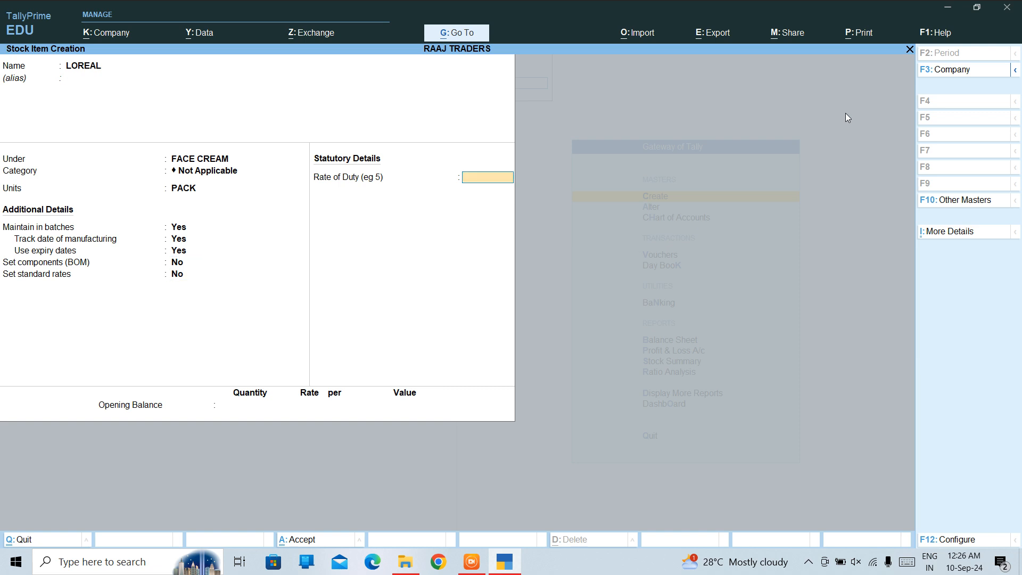
pyautogui.press('Return')
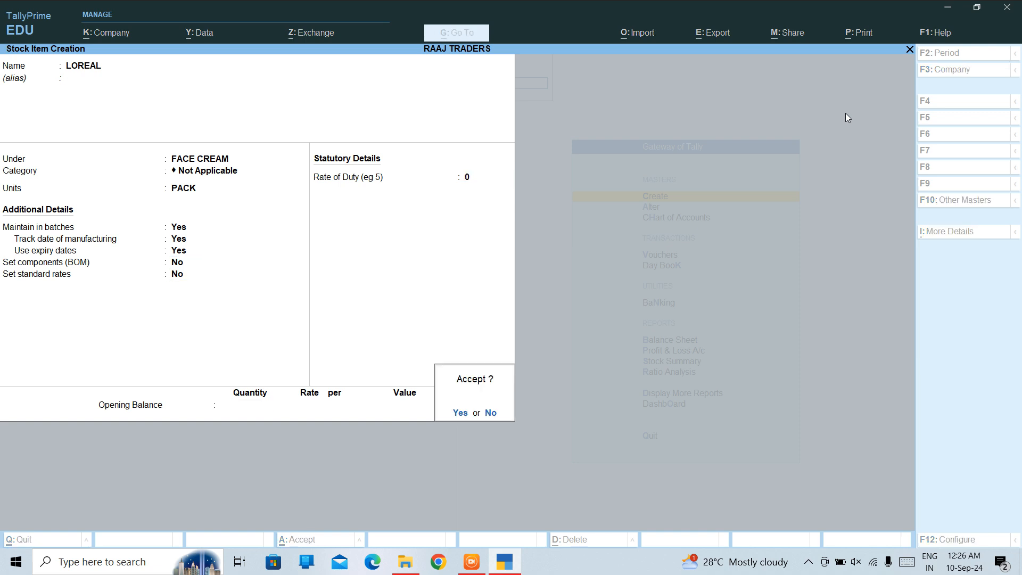
pyautogui.press('Return')
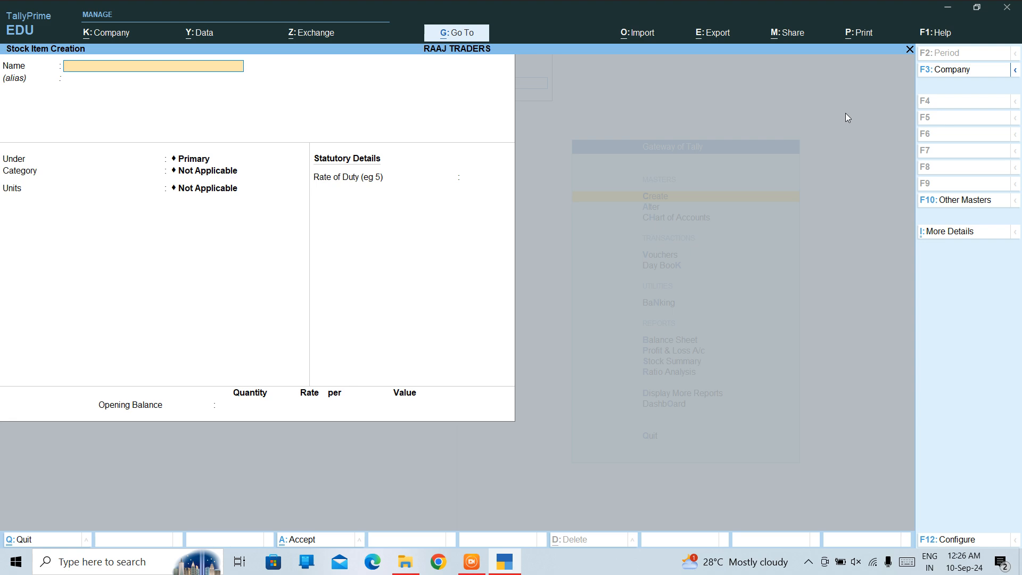
# Start a stock item named FAIR & LOVELY under FACE CREAM with category Not Applicable and unit PACK.
pyautogui.write('FAIR & LOVEL')
pyautogui.press('Return')
pyautogui.press('Down')
pyautogui.press('Down')
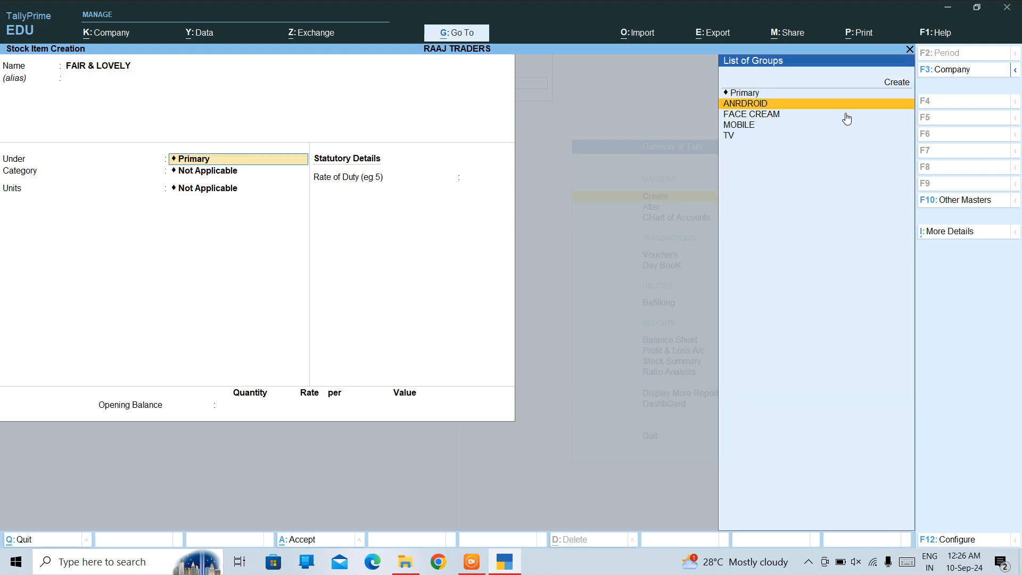
pyautogui.press('Return')
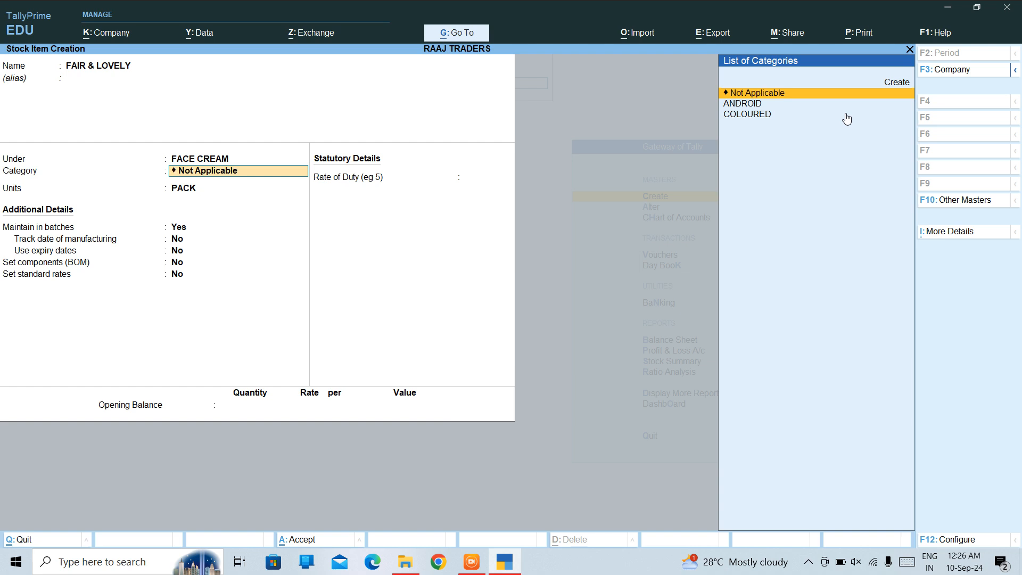
pyautogui.press('Return')
pyautogui.press('Return')
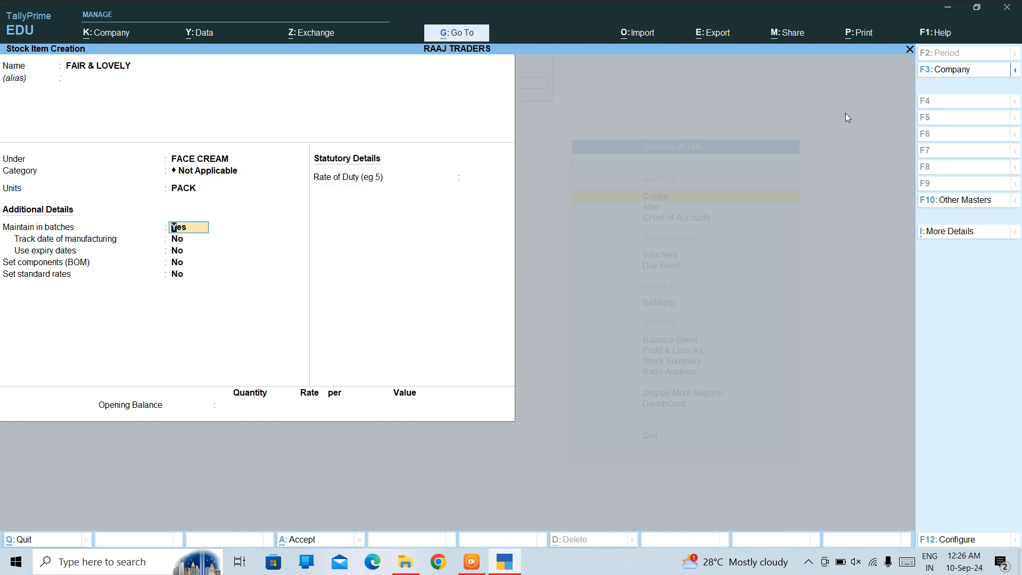
# Enable batches, manufacturing date tracking and expiry dates for FAIR & LOVELY, save it and return to the list of masters.
pyautogui.press('Return')
pyautogui.write('y')
pyautogui.press('Return')
pyautogui.write('y')
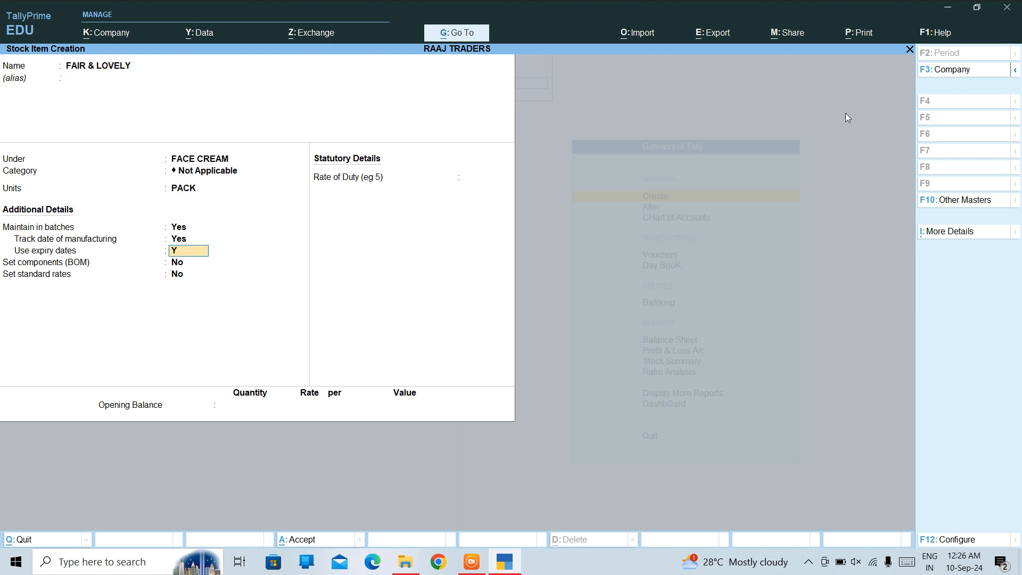
pyautogui.press('Return')
pyautogui.press('ctrl')
pyautogui.hotkey('ctrl', 'a')
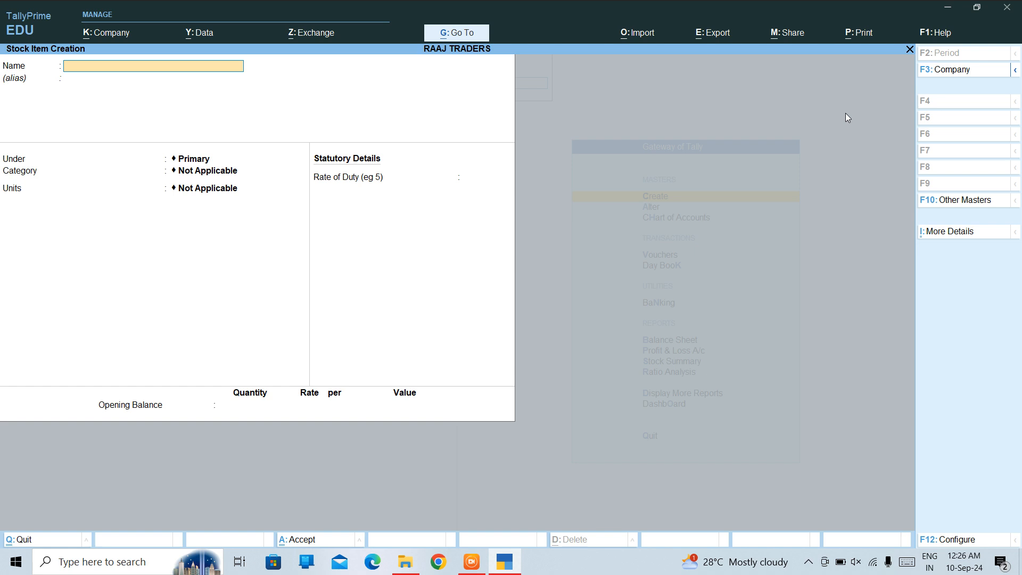
pyautogui.press('Escape')
pyautogui.press('Return')
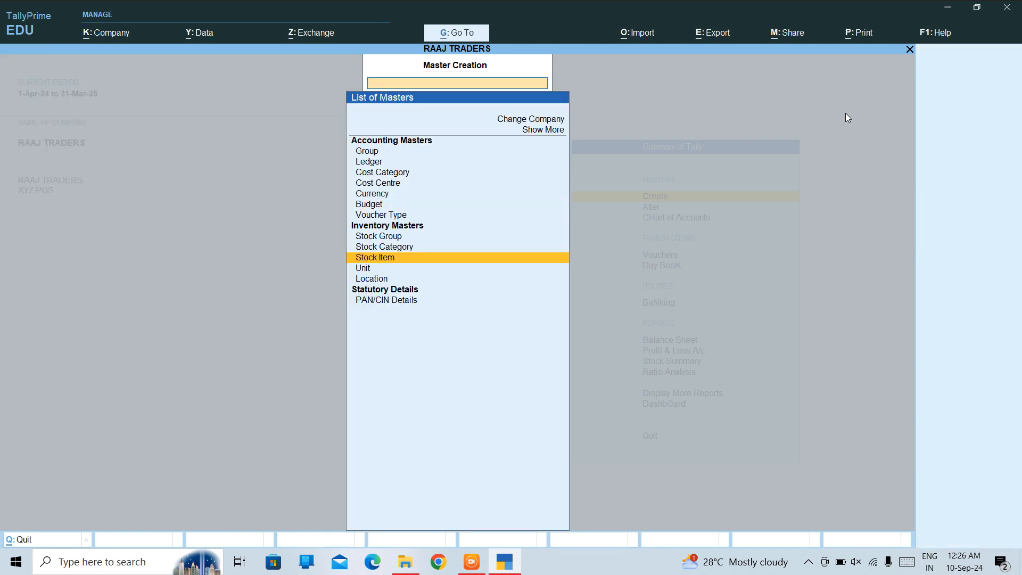
# Create a stock group named JUICES under Primary and return to the list of masters.
pyautogui.press('Up')
pyautogui.press('Up')
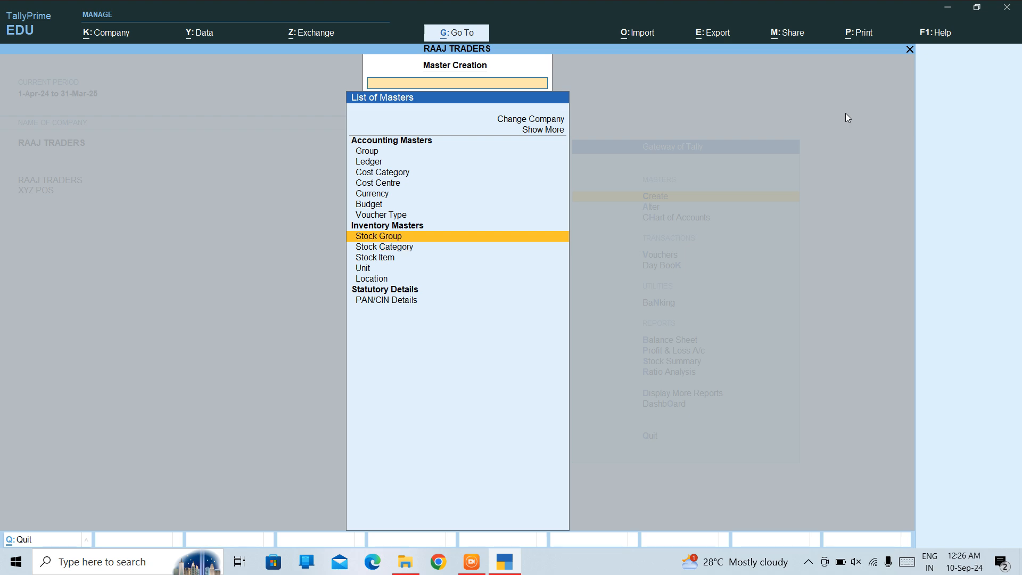
pyautogui.press('Return')
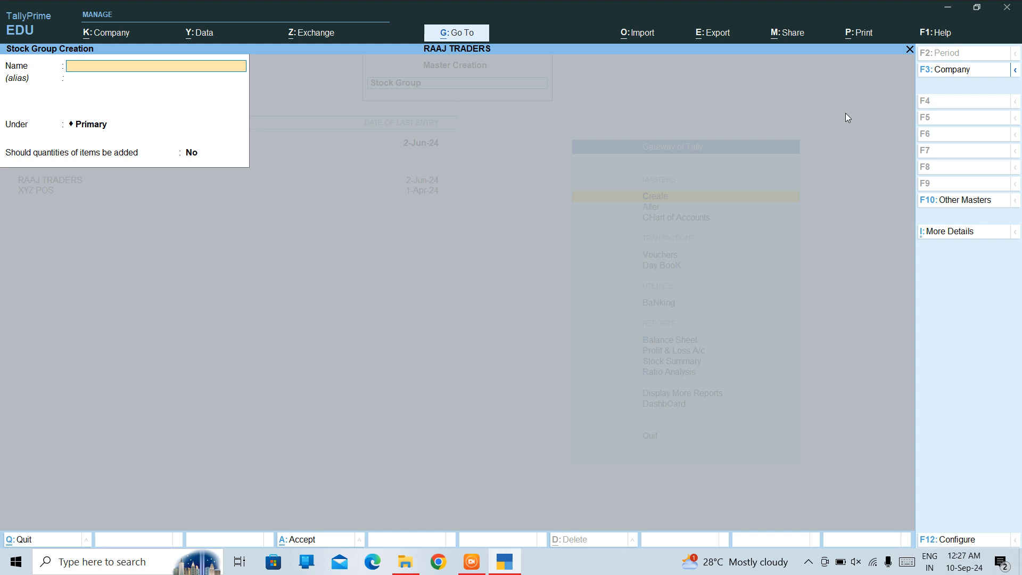
pyautogui.write('JUICES')
pyautogui.hotkey('ctrl', 'a')
pyautogui.press('Escape')
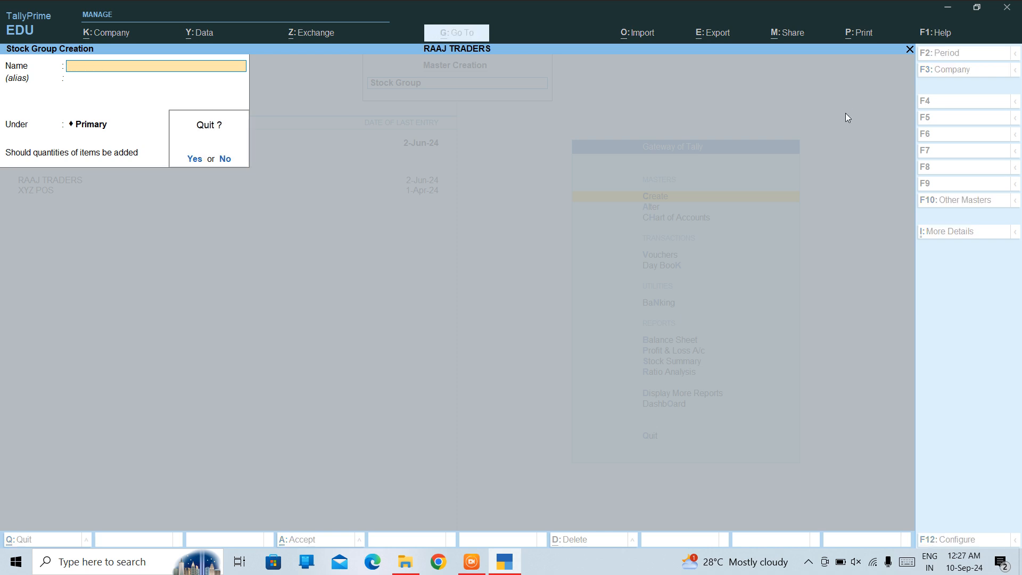
pyautogui.press('Return')
# Start a new stock item named MANGO JUICE, leaving the alias empty.
pyautogui.press('Down')
pyautogui.press('Down')
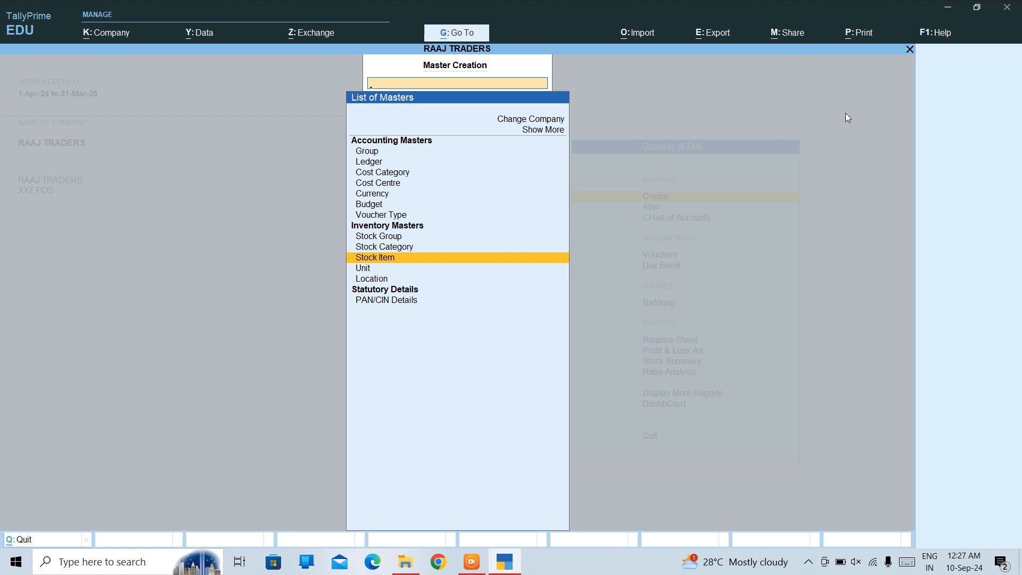
pyautogui.press('Return')
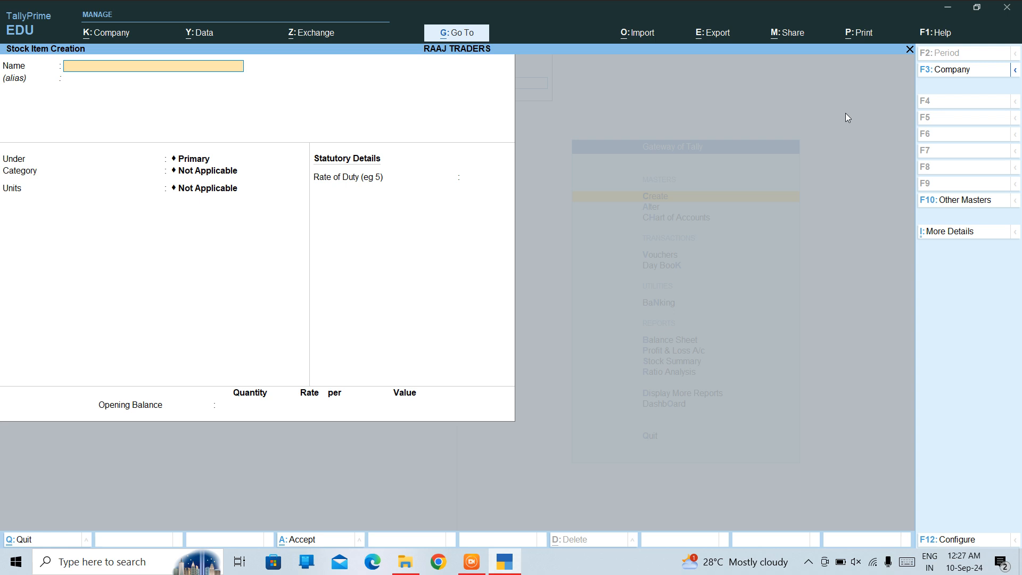
pyautogui.write('MANGO JUICE')
pyautogui.press('Return')
pyautogui.press('Return')
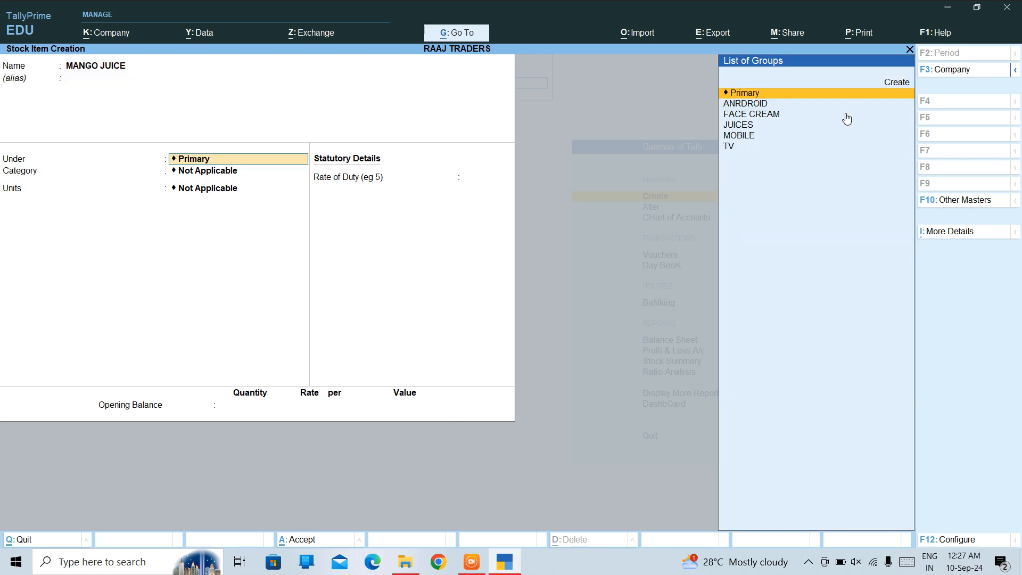
# Place MANGO JUICE under the JUICES group with category Not Applicable and unit PACK.
pyautogui.press('Down')
pyautogui.press('Down')
pyautogui.press('Down')
pyautogui.press('Return')
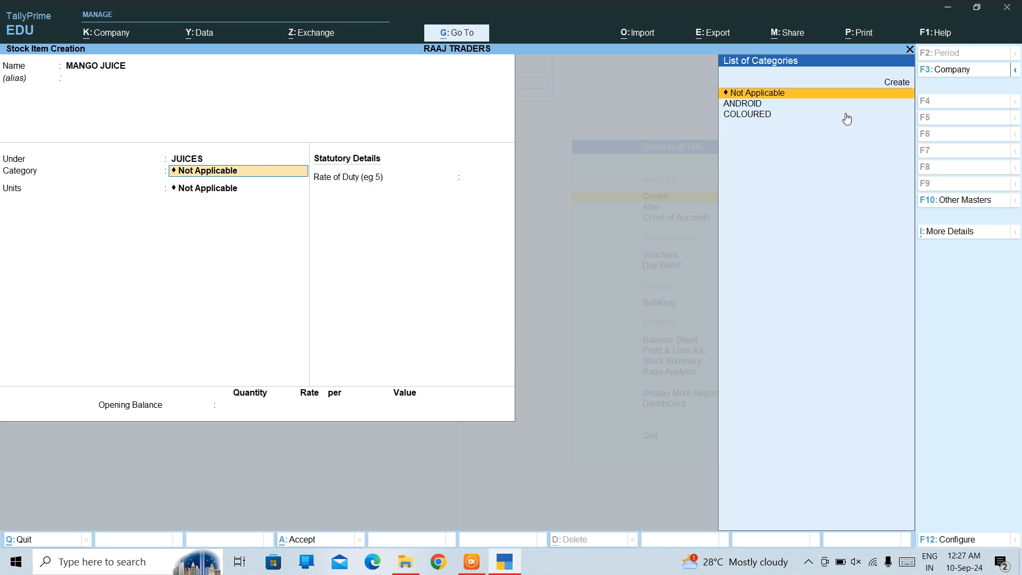
pyautogui.press('Return')
pyautogui.press('Down')
pyautogui.press('Return')
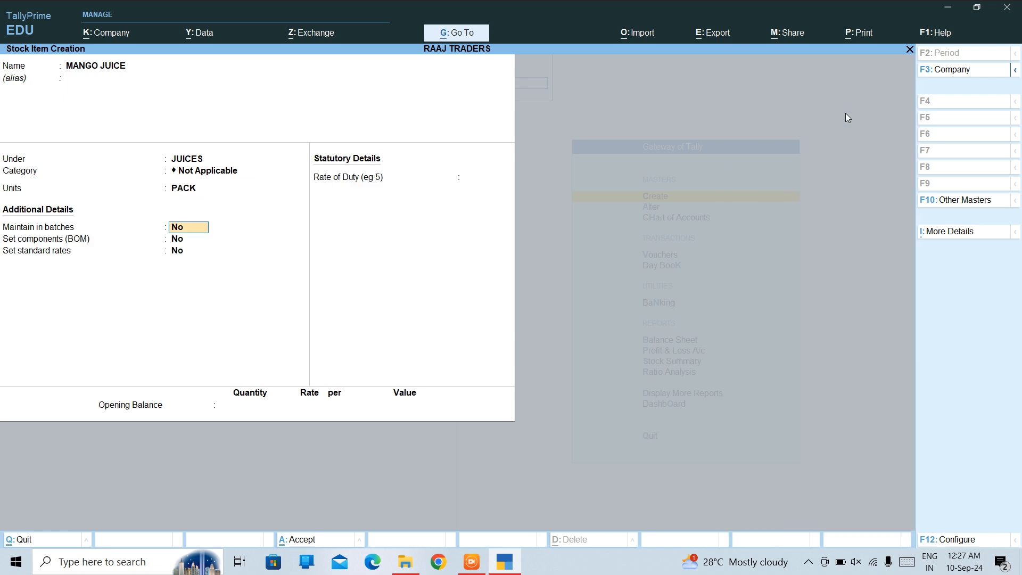
# Set batches, manufacturing date tracking and expiry dates to Yes for MANGO JUICE and save the item.
pyautogui.press('y')
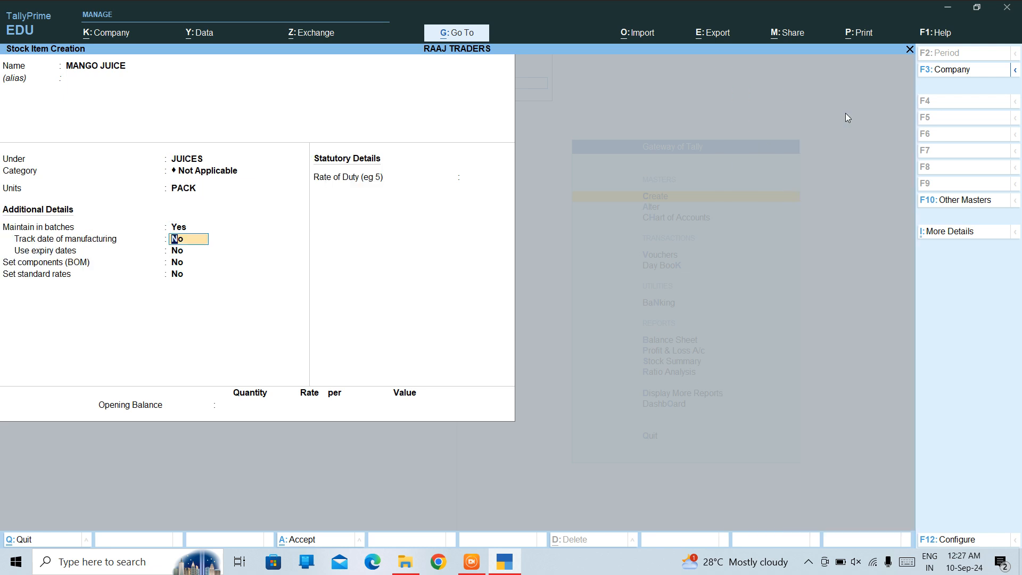
pyautogui.press('y')
pyautogui.press('y')
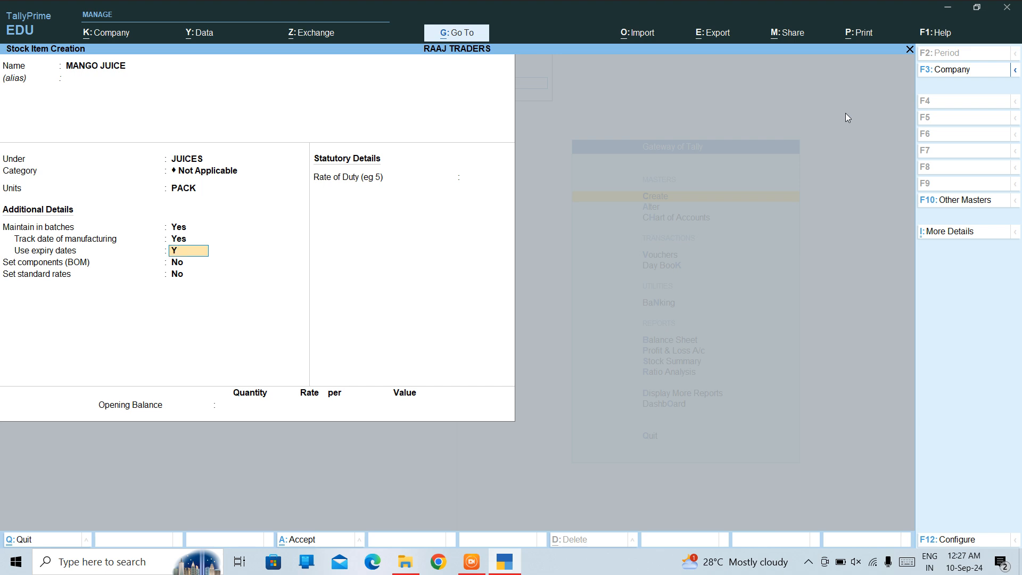
pyautogui.press('ctrl')
pyautogui.hotkey('ctrl', 'a')
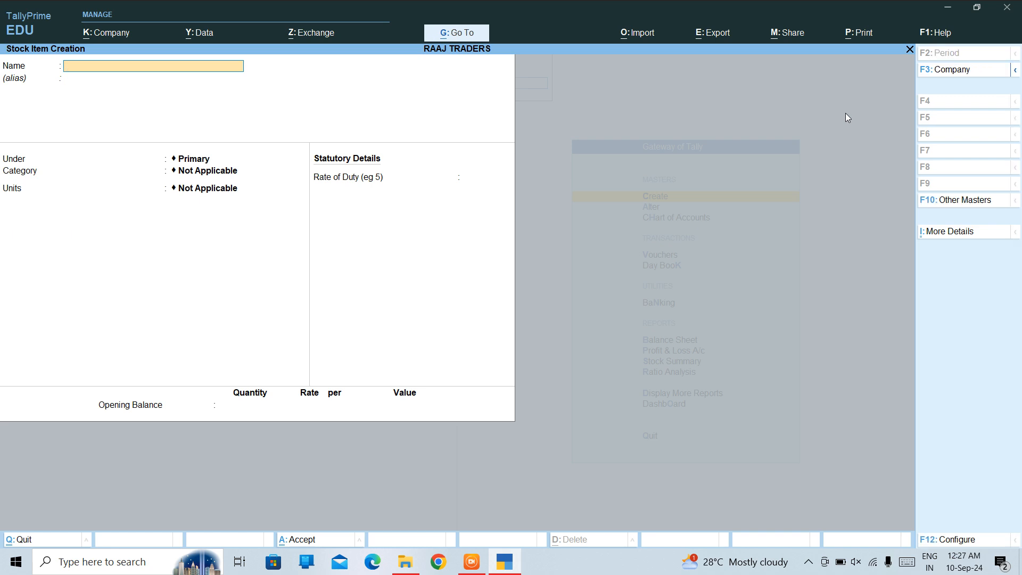
# Start a stock item named LITCHI JUICE with no alias and place it under the JUICES group.
pyautogui.write('LITCHI JUICE')
pyautogui.press('Return')
pyautogui.press('Return')
pyautogui.press('Down')
pyautogui.press('Down')
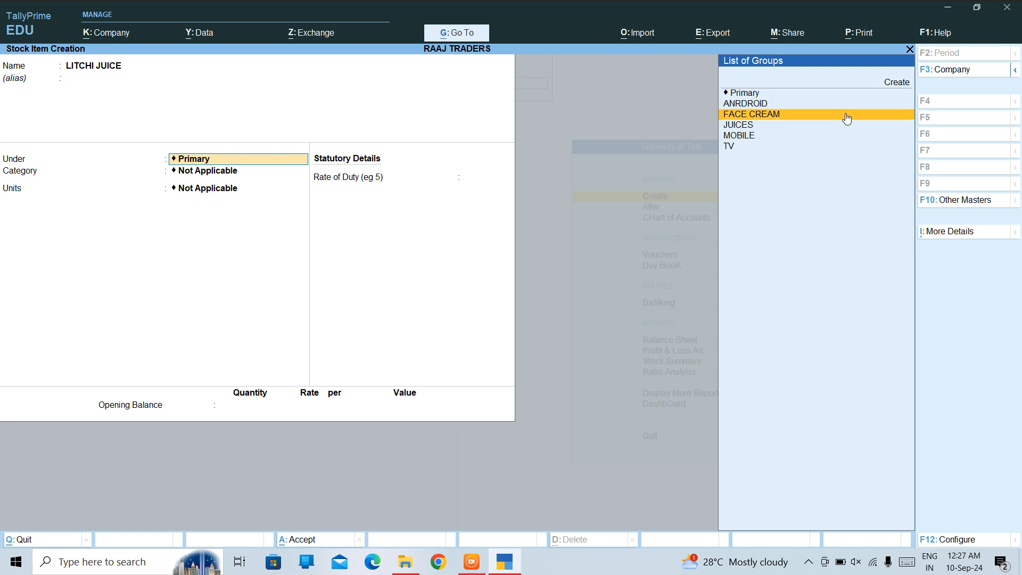
pyautogui.press('Down')
pyautogui.press('Return')
# Choose category Not Applicable and unit PACK for LITCHI JUICE.
pyautogui.press('Down')
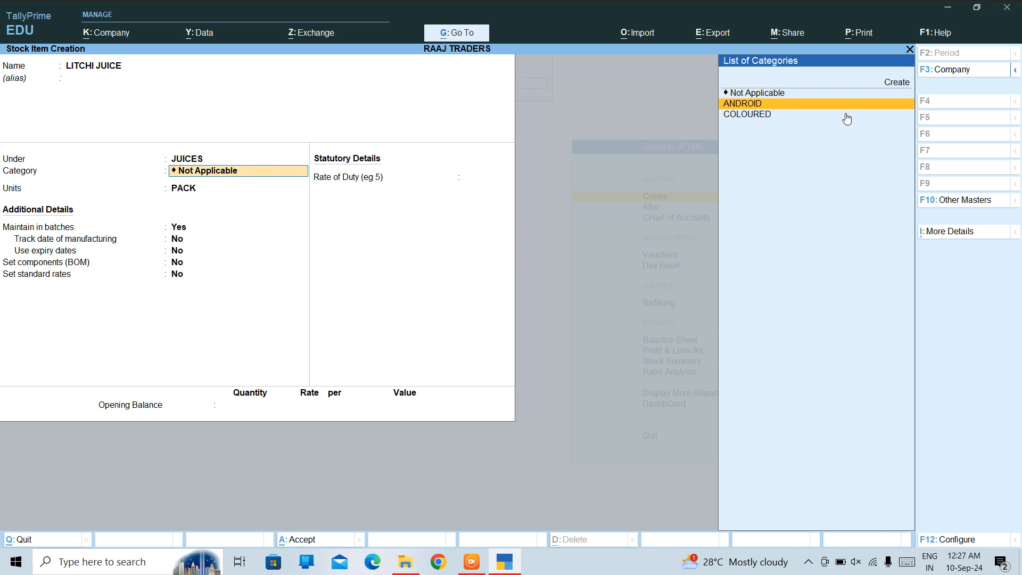
pyautogui.press('Up')
pyautogui.press('Return')
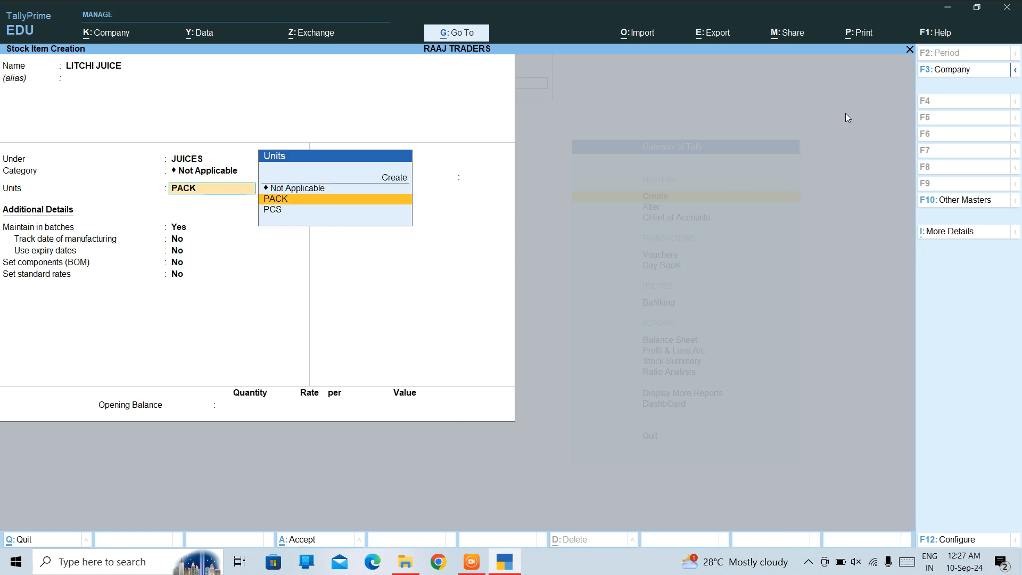
pyautogui.press('Return')
# Keep batches at Yes, set manufacturing date tracking and expiry dates to Yes for LITCHI JUICE, save it and return to the list of masters.
pyautogui.press('Return')
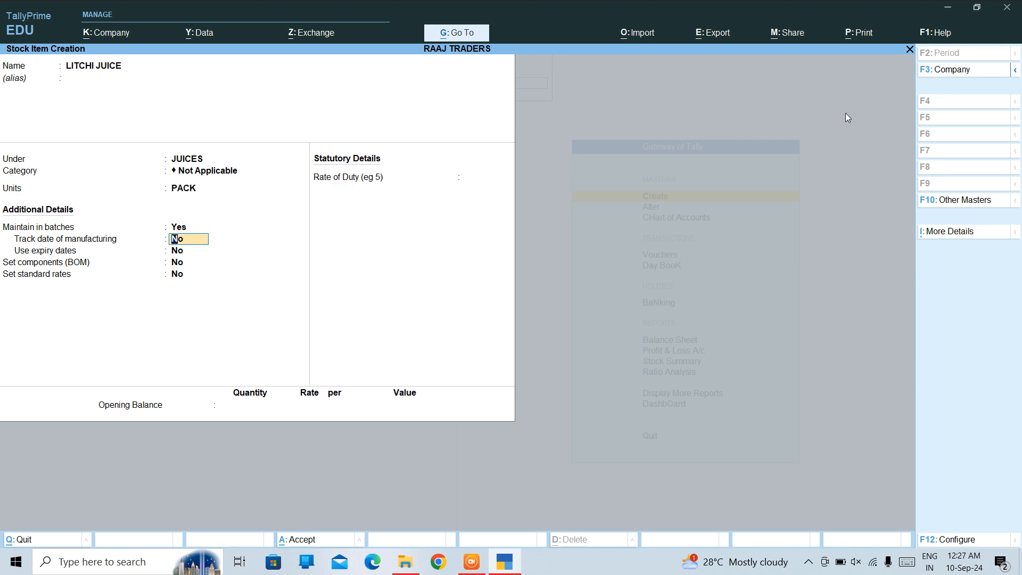
pyautogui.write('Y')
pyautogui.press('Return')
pyautogui.write('Y')
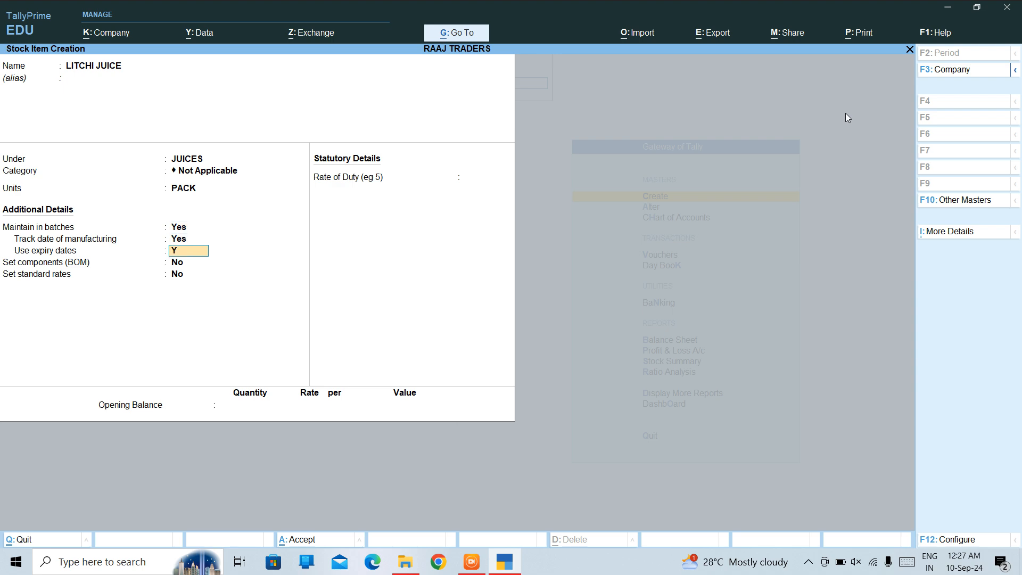
pyautogui.press('Return')
pyautogui.press('ctrl')
pyautogui.hotkey('ctrl', 'a')
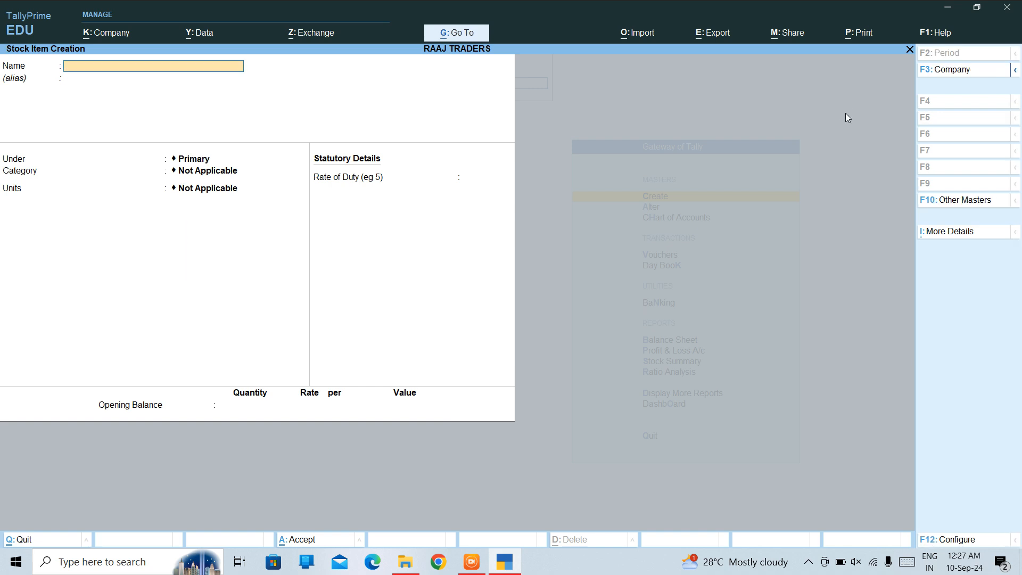
pyautogui.press('Escape')
pyautogui.press('Return')
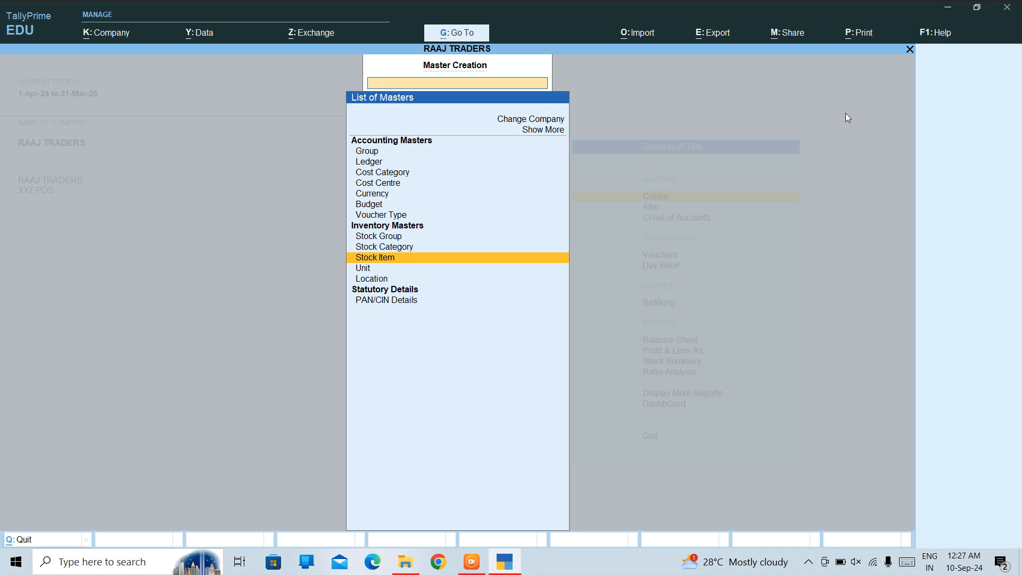
# Start creating a location and try to name it DELHI.
pyautogui.press('Down')
pyautogui.press('Down')
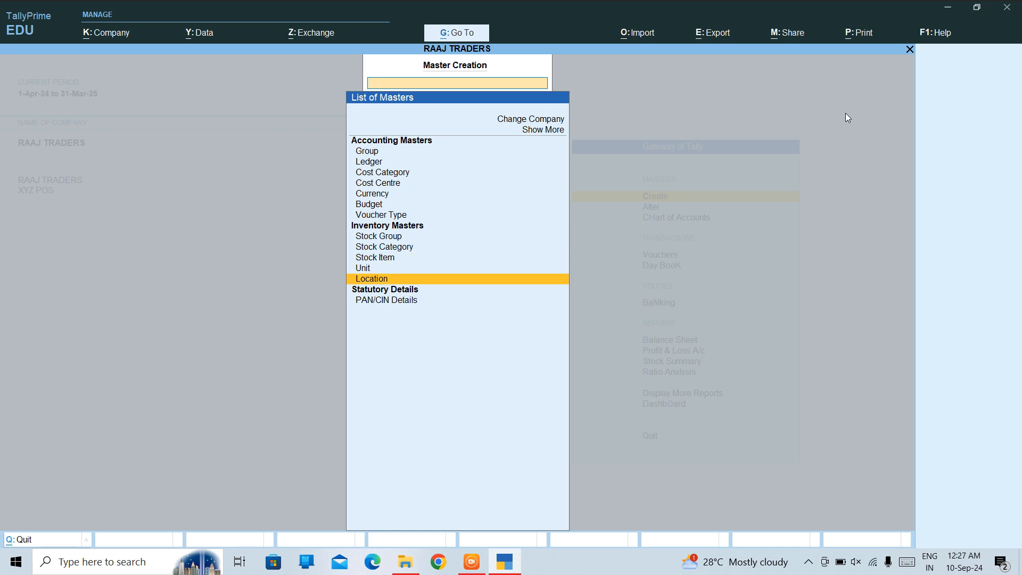
pyautogui.press('Return')
pyautogui.write('DELHI')
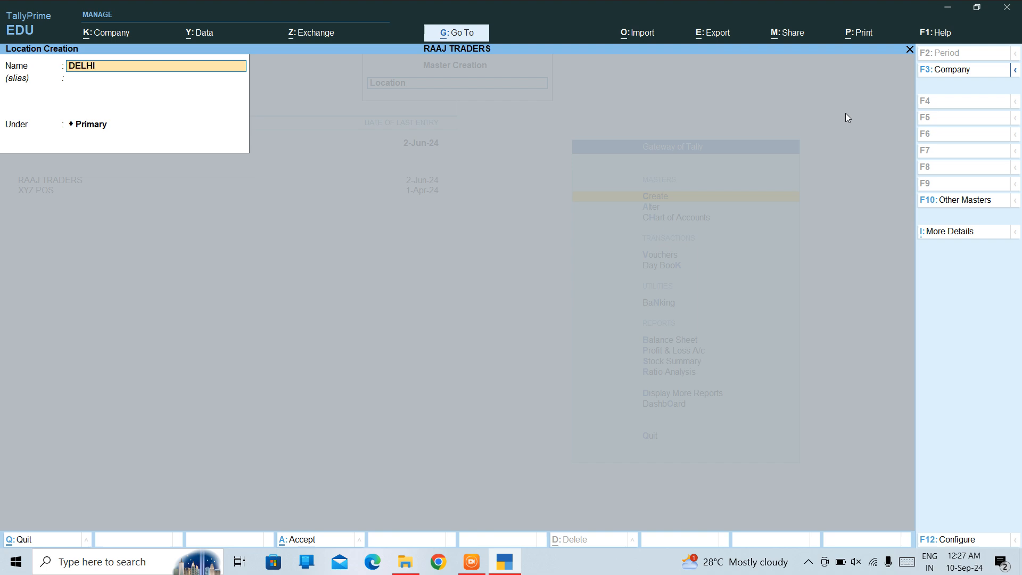
pyautogui.press('Return')
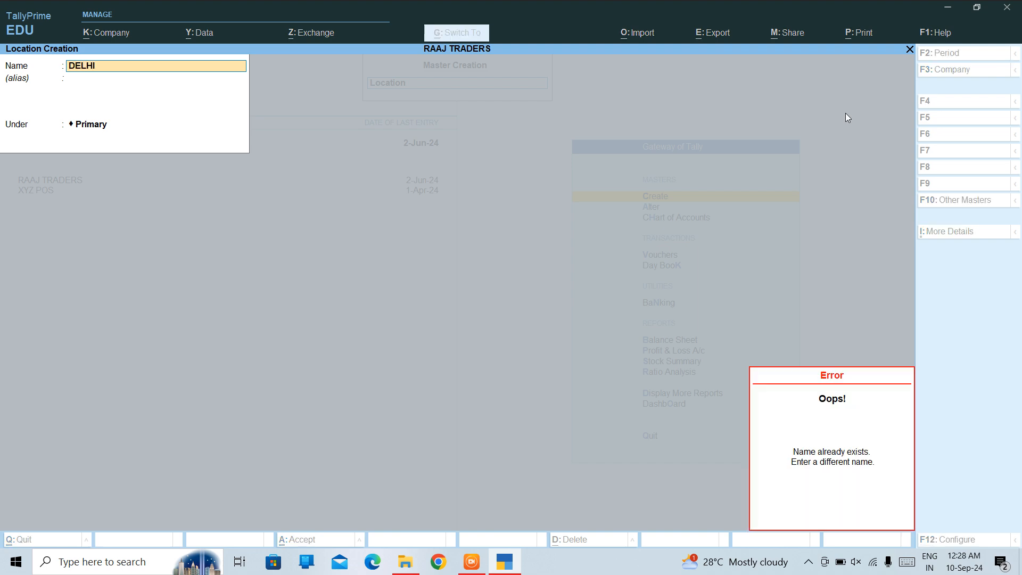
pyautogui.press('Escape')
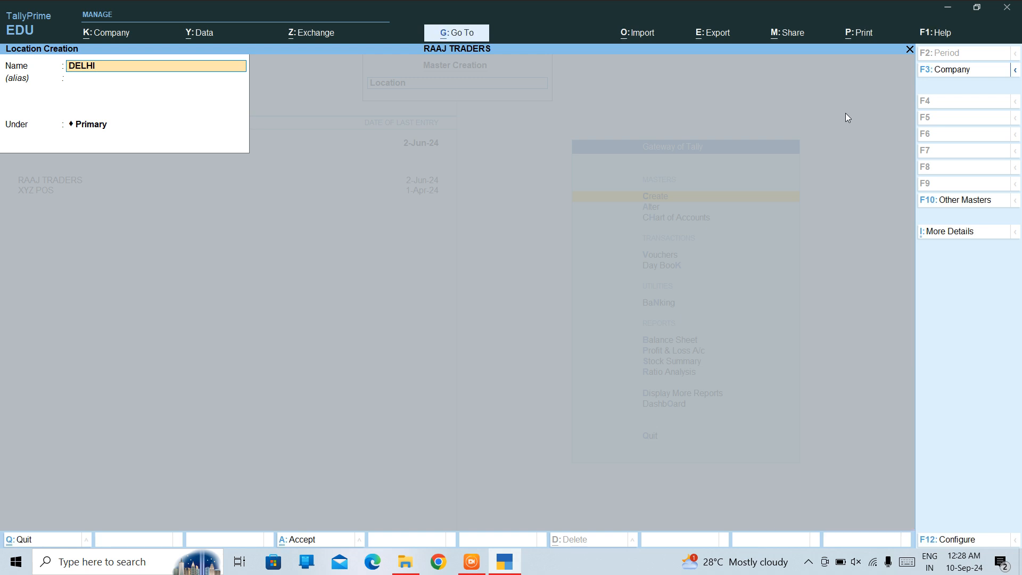
# Name the location MAHARSHTRA, save it under Primary without an alias, and return to the Gateway of Tally.
pyautogui.write('M')
pyautogui.write('AHA')
pyautogui.press('BackSpace')
pyautogui.write('HARSHTRA')
pyautogui.press('Return')
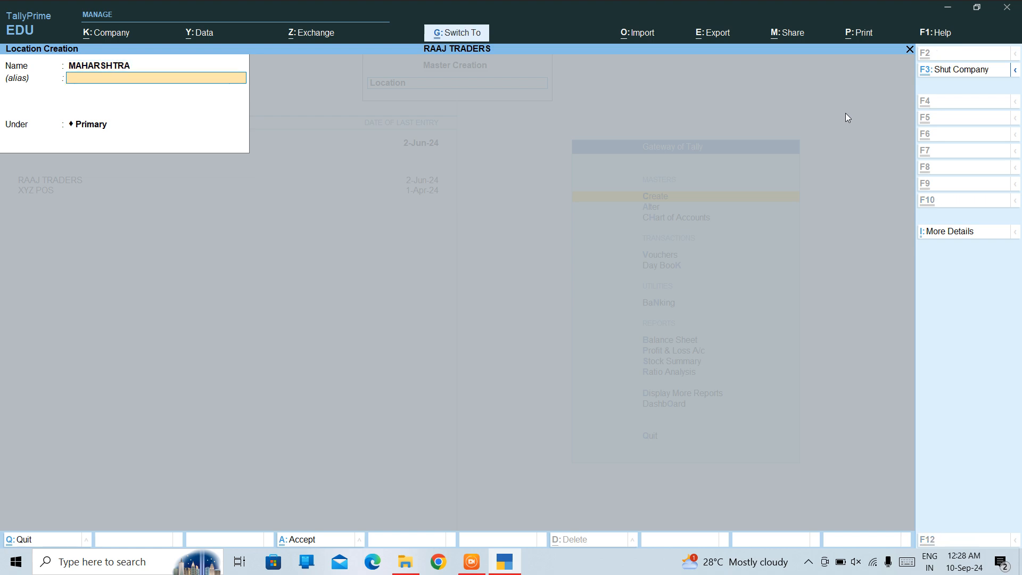
pyautogui.hotkey('ctrl', 'a')
pyautogui.press('Escape')
pyautogui.press('Return')
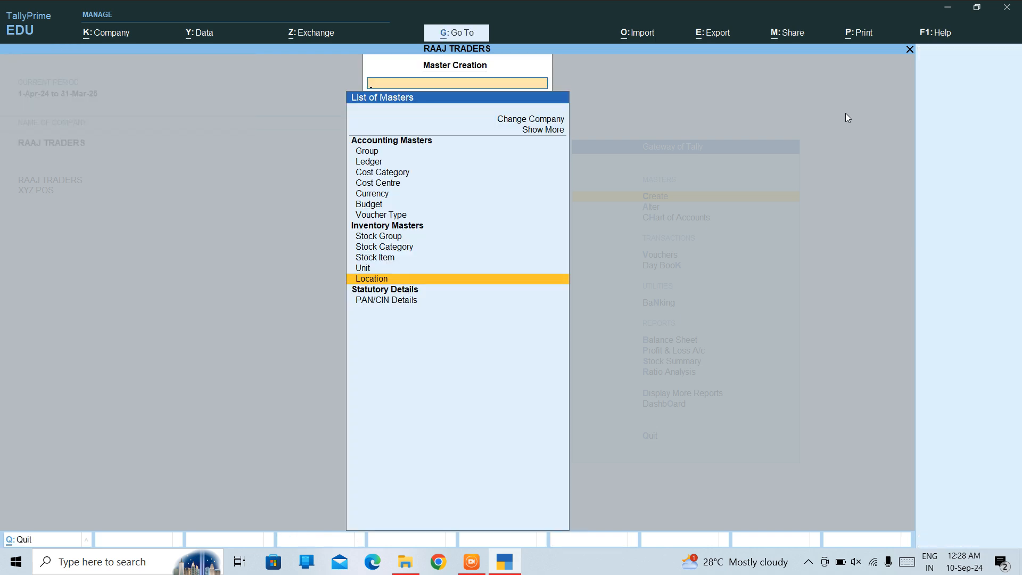
pyautogui.press('Escape')
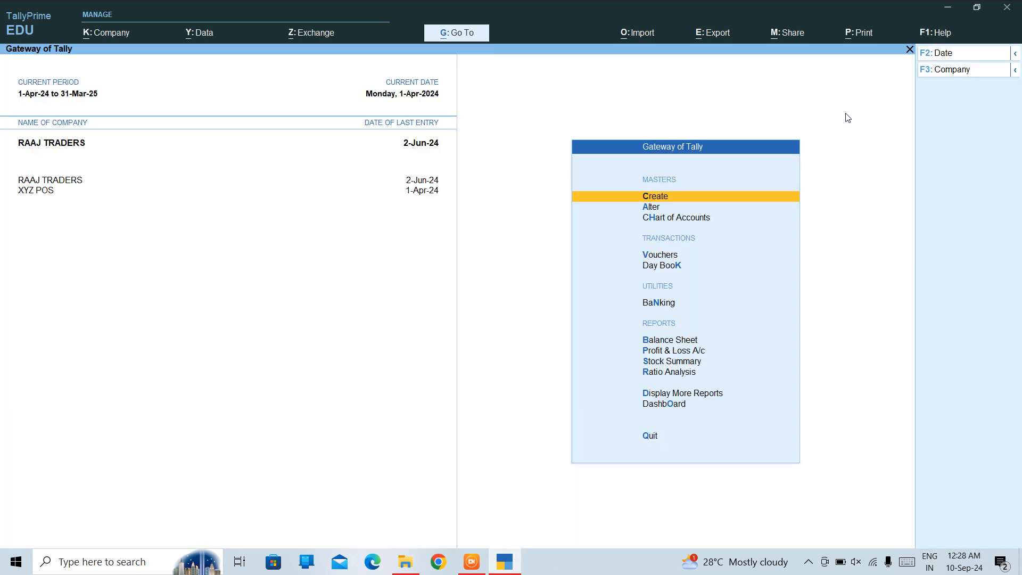
pyautogui.press('Down')
pyautogui.press('Down')
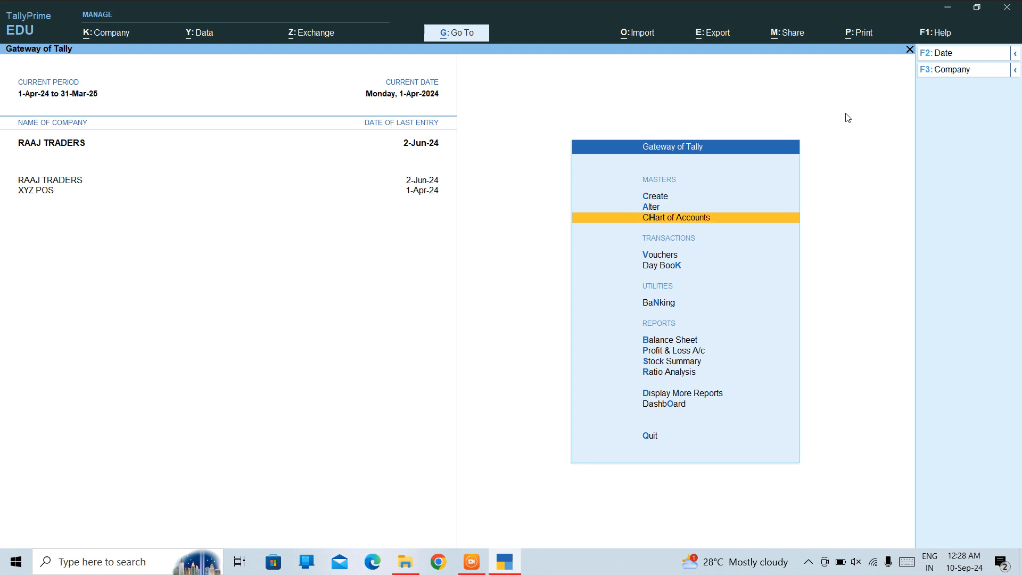
pyautogui.press('Down')
pyautogui.press('Down')
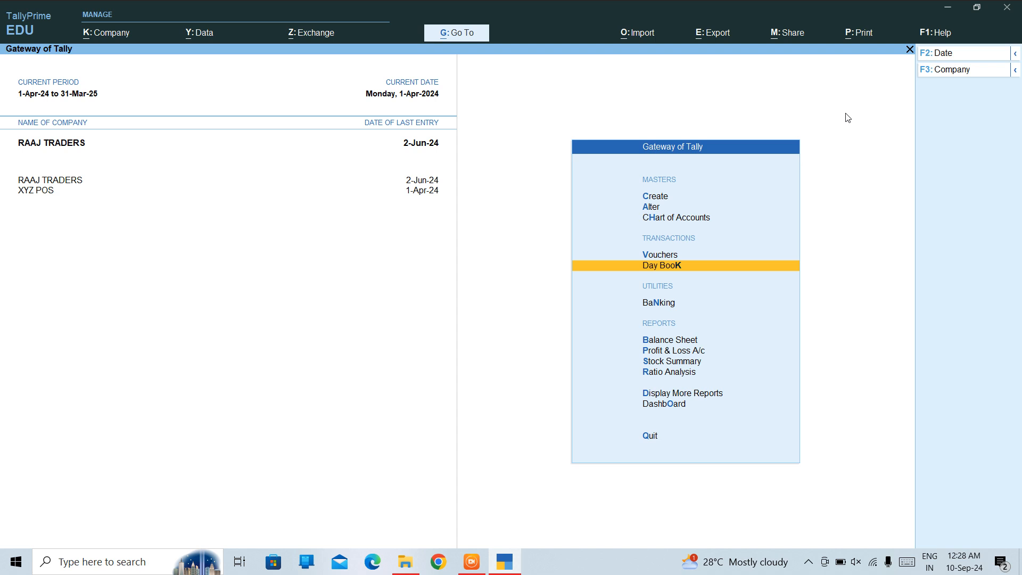
pyautogui.press('Up')
pyautogui.press('Return')
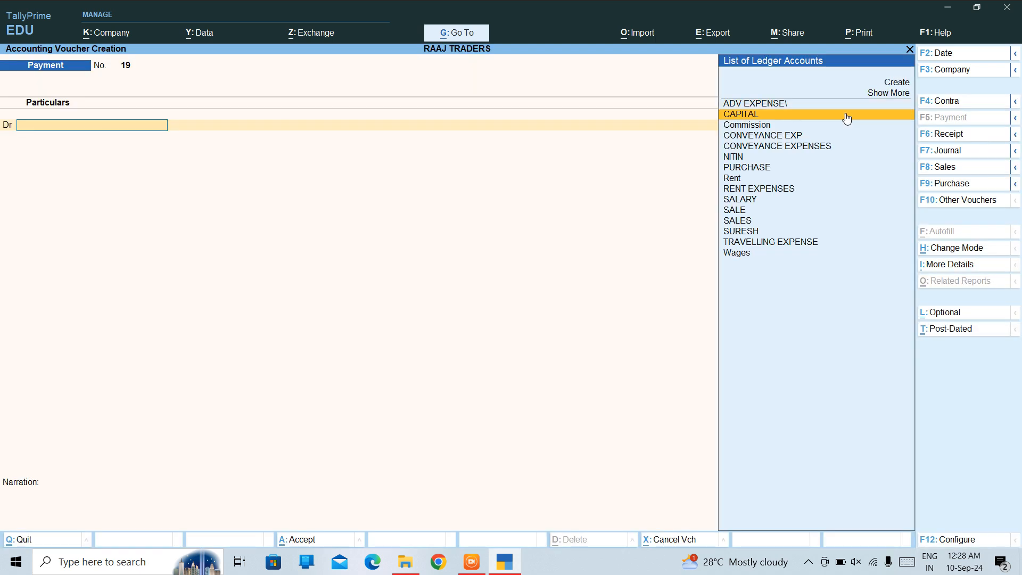
pyautogui.press('Down')
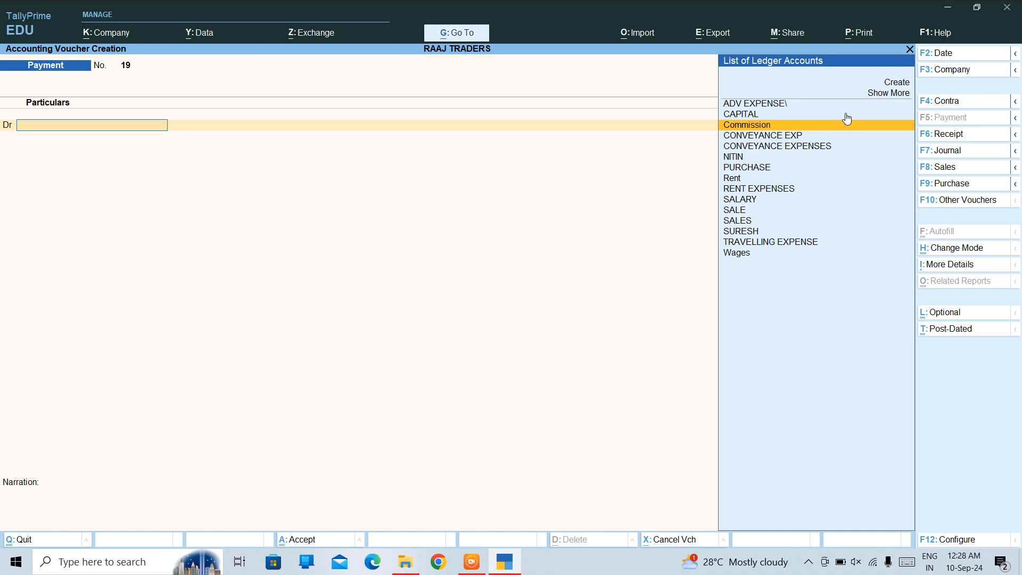
pyautogui.press('F9')
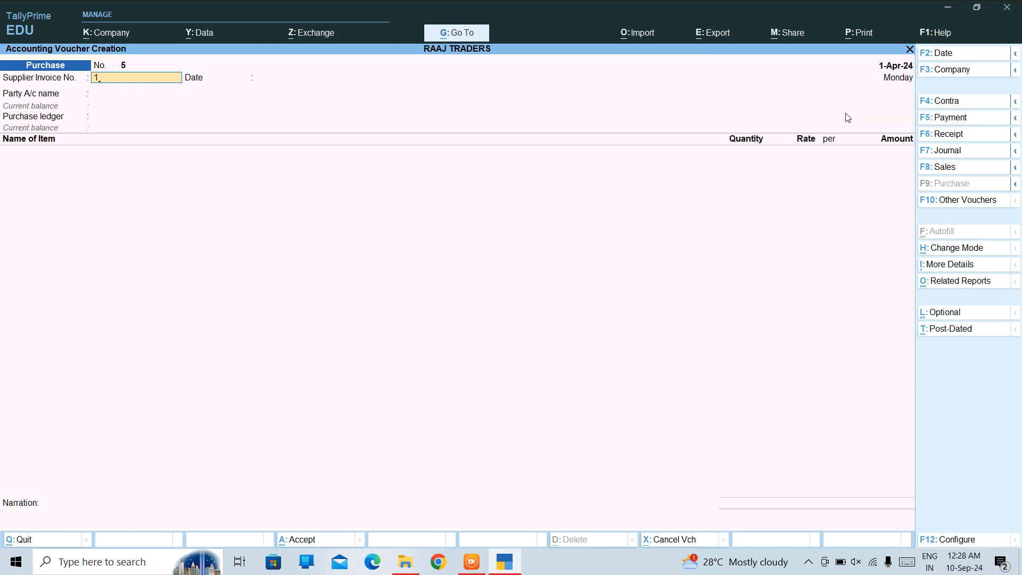
pyautogui.write('1')
pyautogui.press('Return')
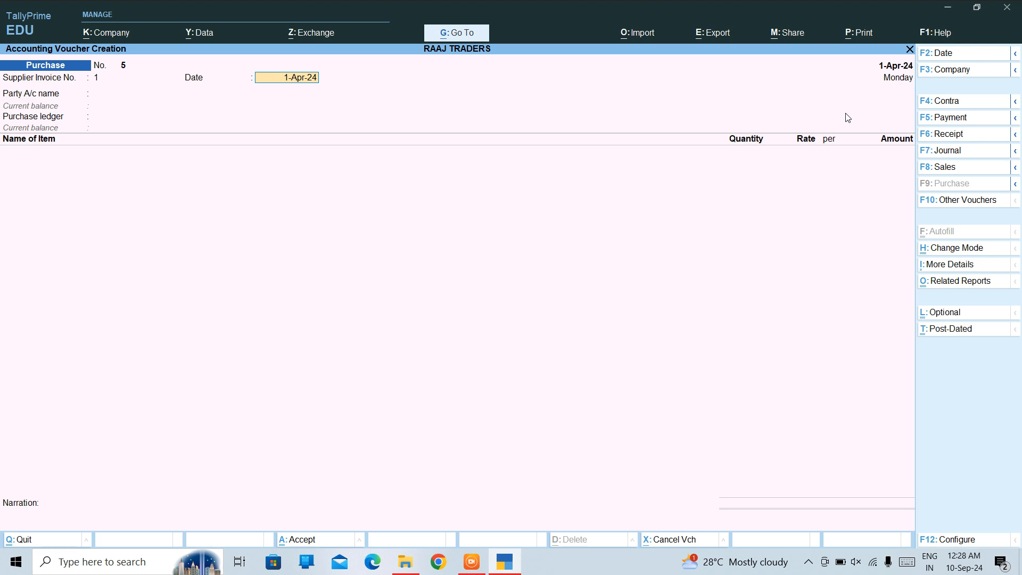
pyautogui.press('Return')
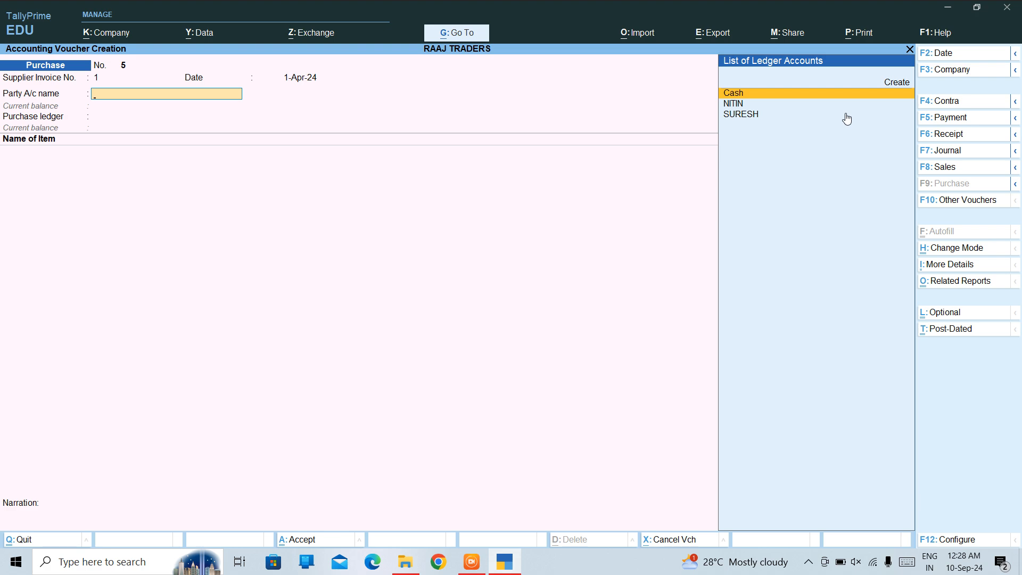
pyautogui.hotkey('alt', 'c')
pyautogui.press('Escape')
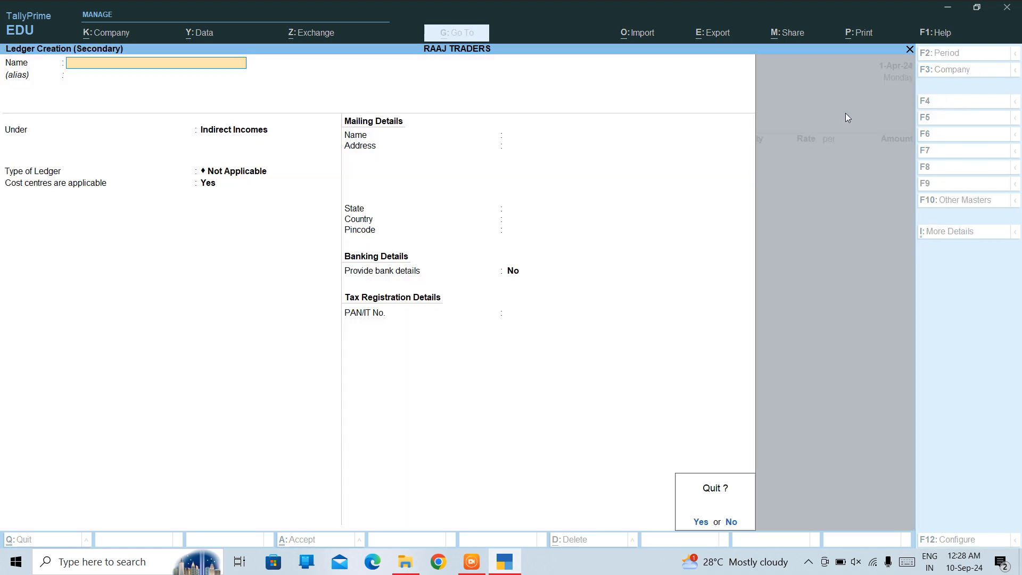
pyautogui.press('y')
pyautogui.press('Escape')
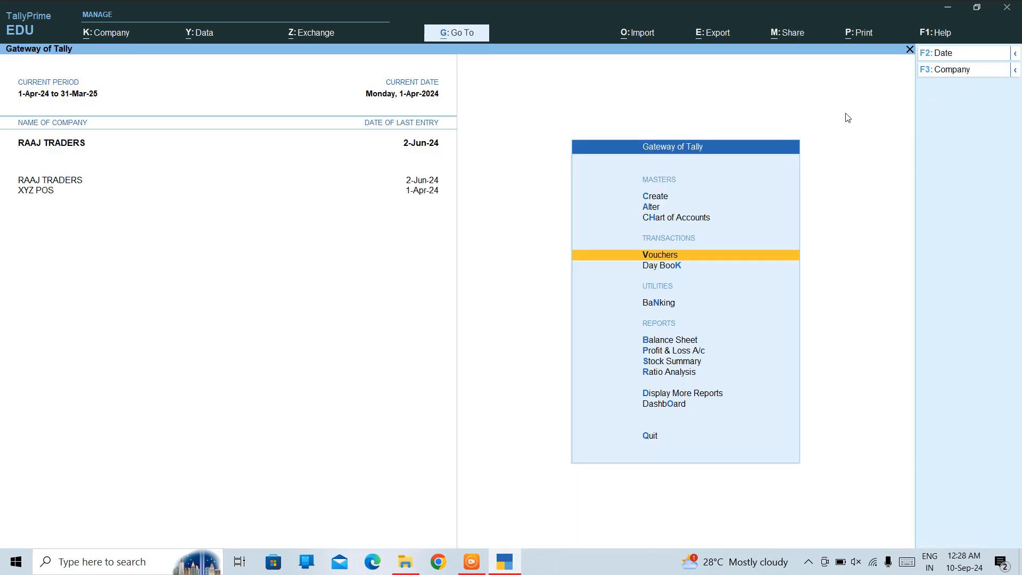
# Start a new ledger, enter the creditor's name and leave the alias empty.
pyautogui.press('Up')
pyautogui.press('Up')
pyautogui.press('Up')
pyautogui.press('Return')
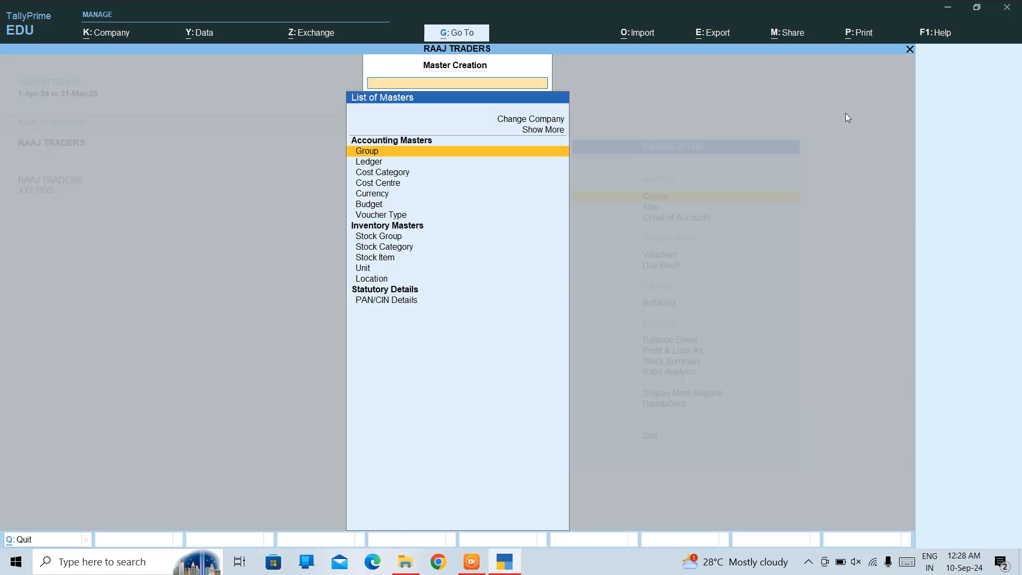
pyautogui.press('Down')
pyautogui.press('Return')
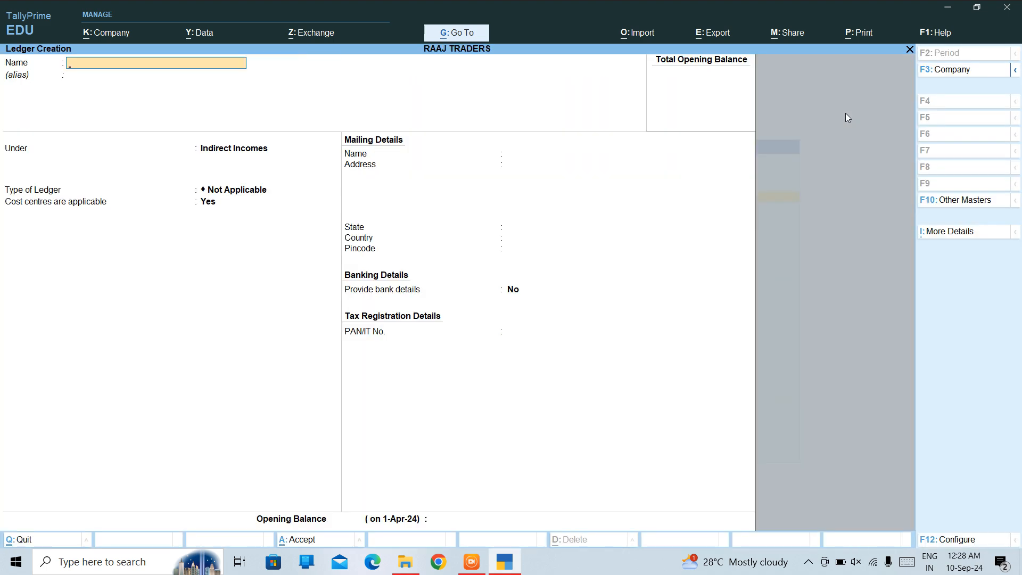
pyautogui.write('RAMAN CREDITOR')
pyautogui.press('Return')
pyautogui.press('Return')
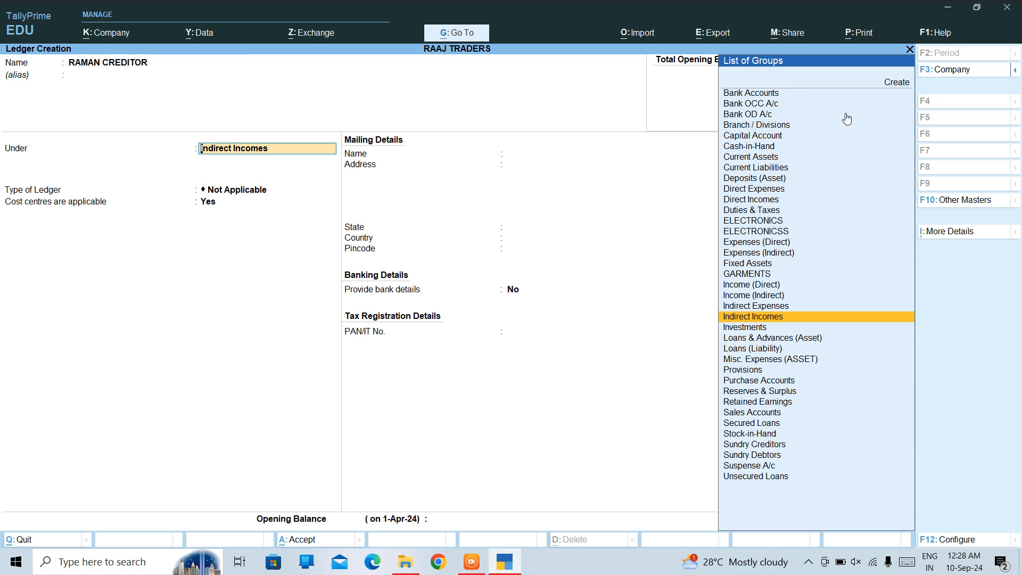
# Place the creditor's ledger under Sundry Creditors, keeping cost centres at No and the mailing name as proposed.
pyautogui.write('CRED')
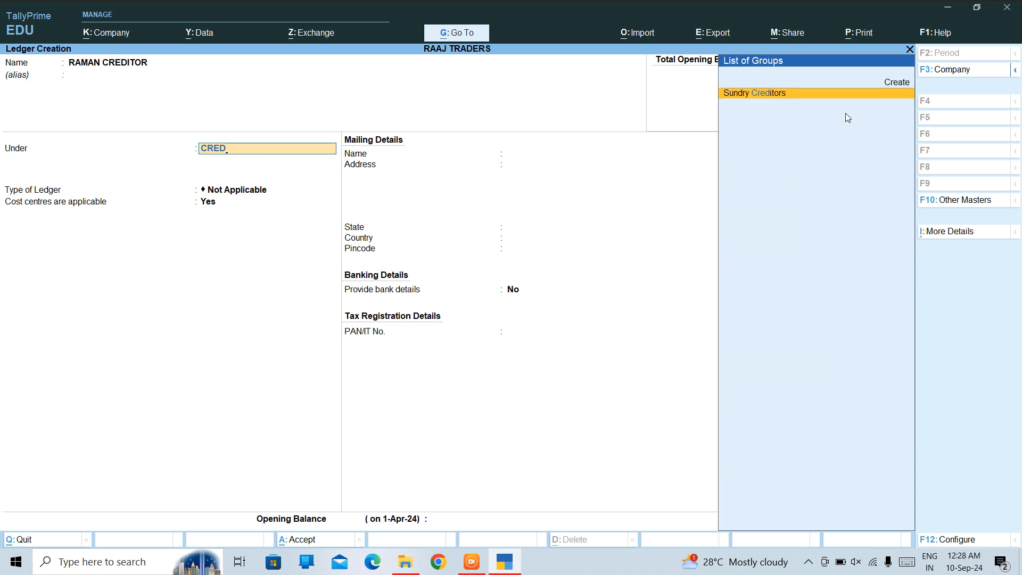
pyautogui.press('Return')
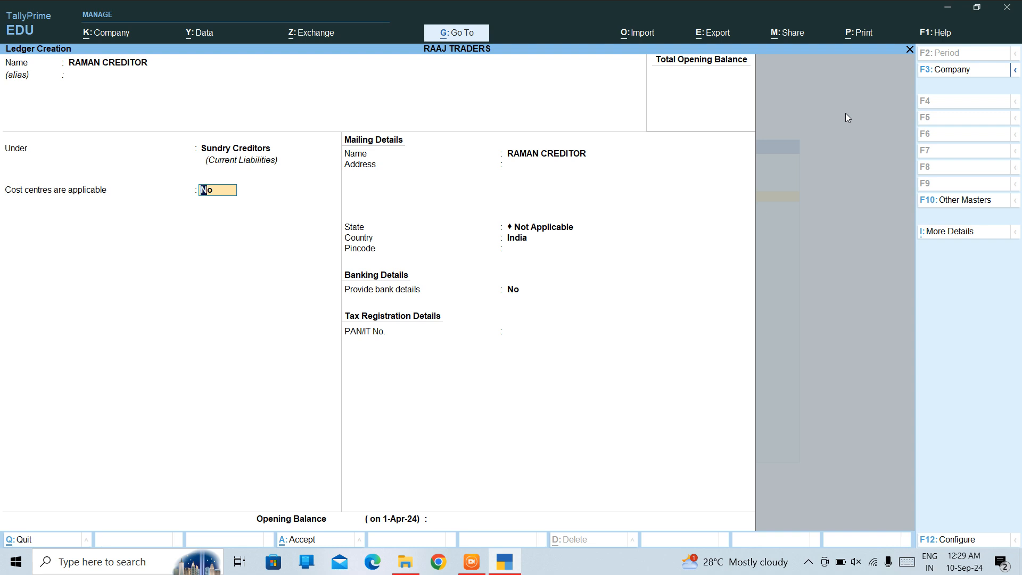
pyautogui.press('Return')
pyautogui.press('Return')
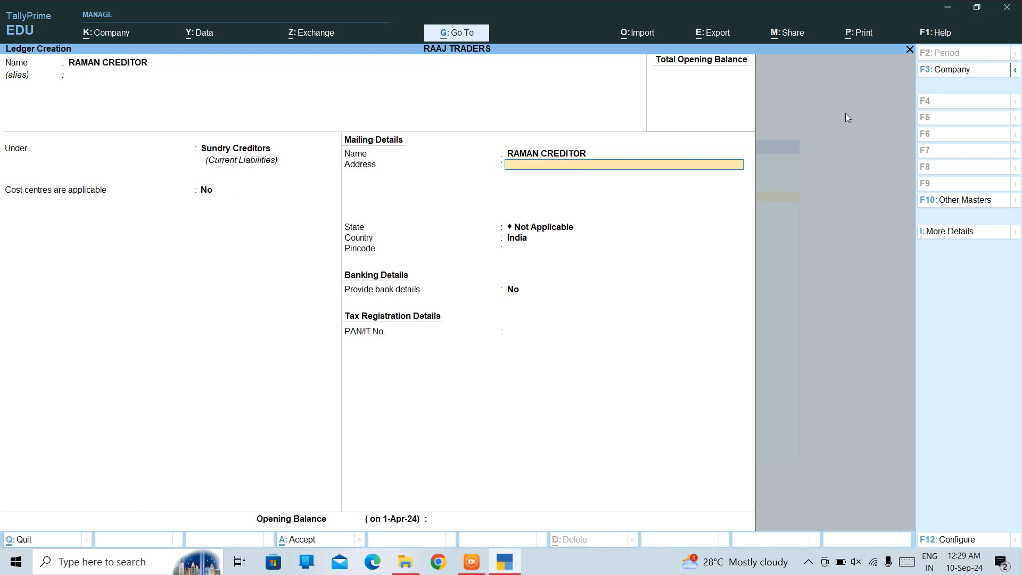
# Leave the address empty, set the state to Delhi, save the ledger and return to the Gateway of Tally.
pyautogui.press('Return')
pyautogui.write('de')
pyautogui.press('Return')
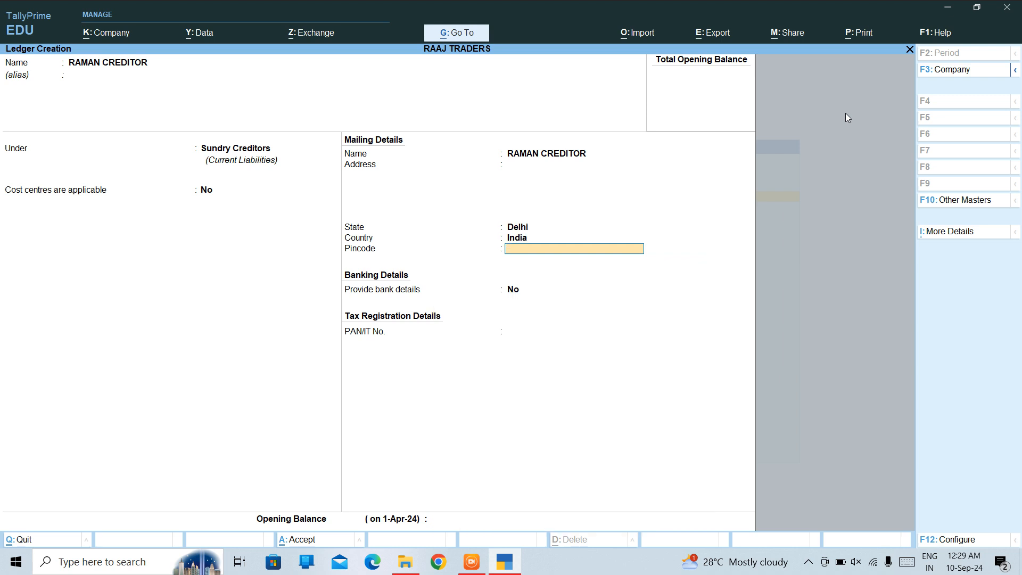
pyautogui.hotkey('ctrl', 'a')
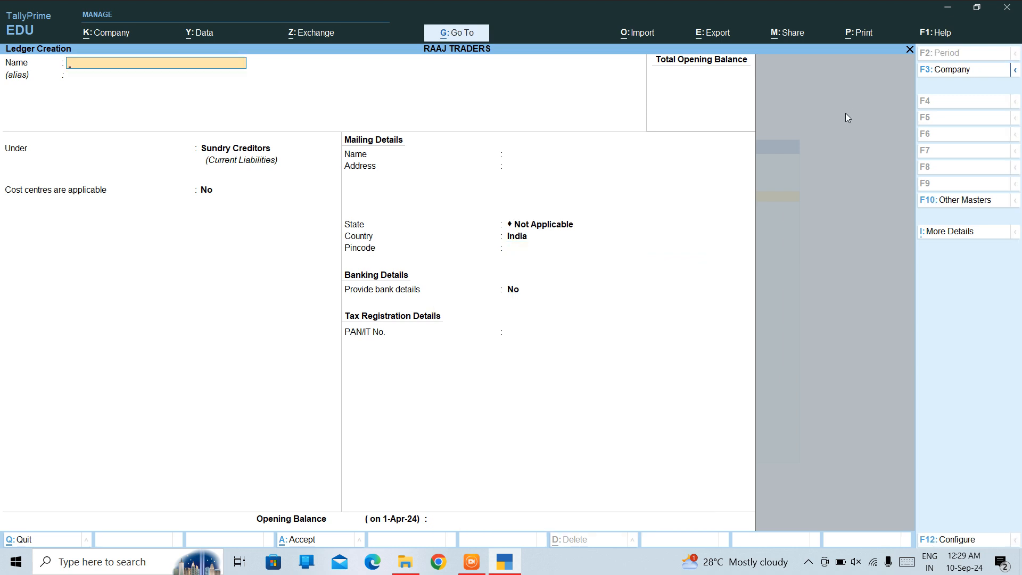
pyautogui.press('Escape')
pyautogui.press('y')
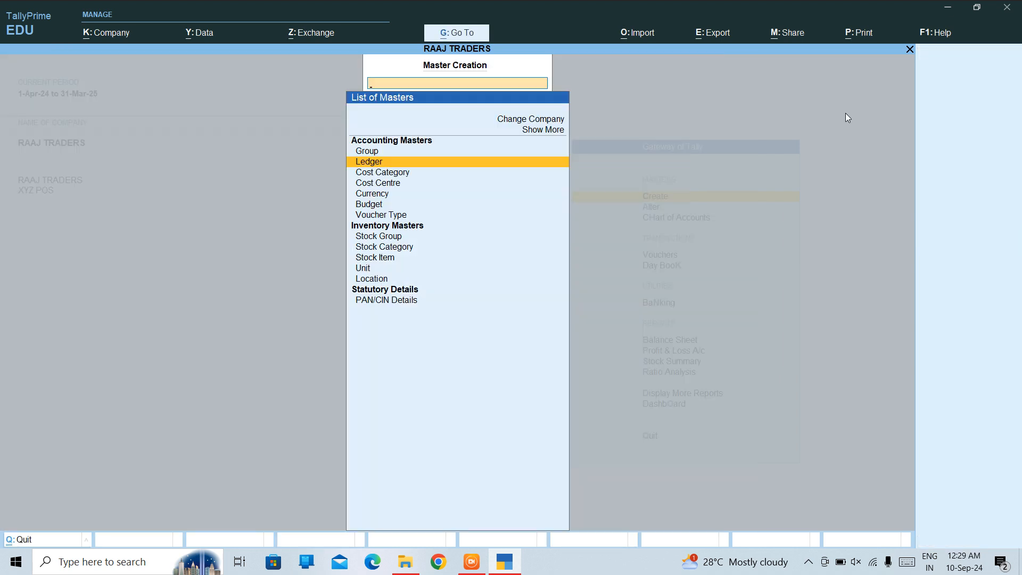
pyautogui.press('Escape')
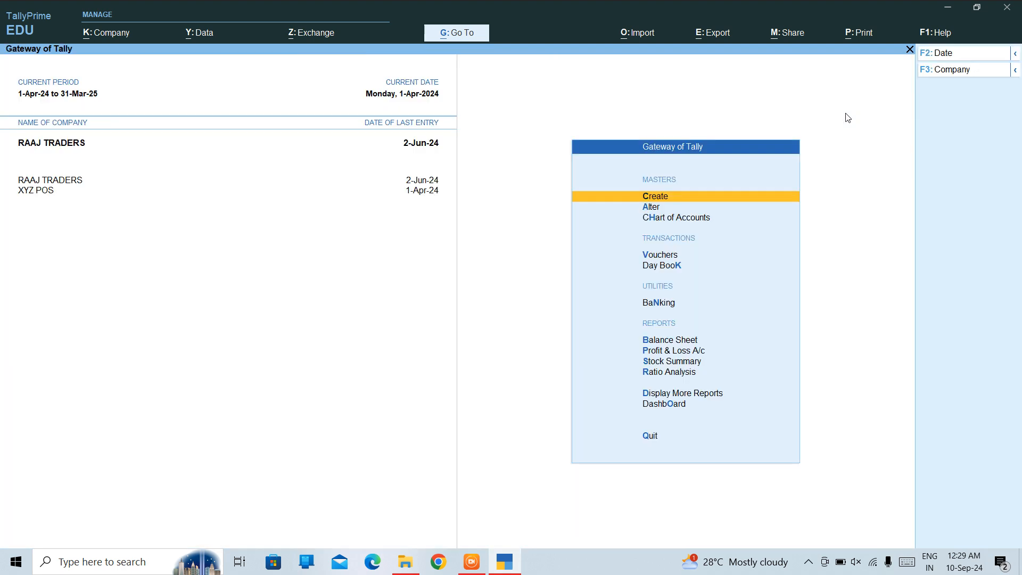
# Open a new purchase voucher and set the supplier invoice number to 123.
pyautogui.press('Down')
pyautogui.press('Down')
pyautogui.press('Down')
pyautogui.press('Return')
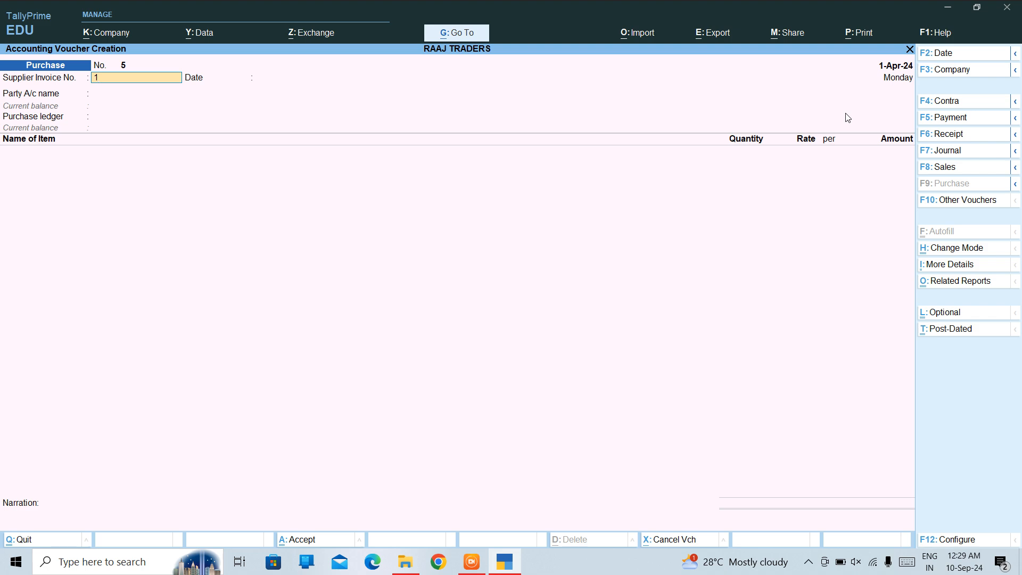
pyautogui.write('123')
pyautogui.press('Return')
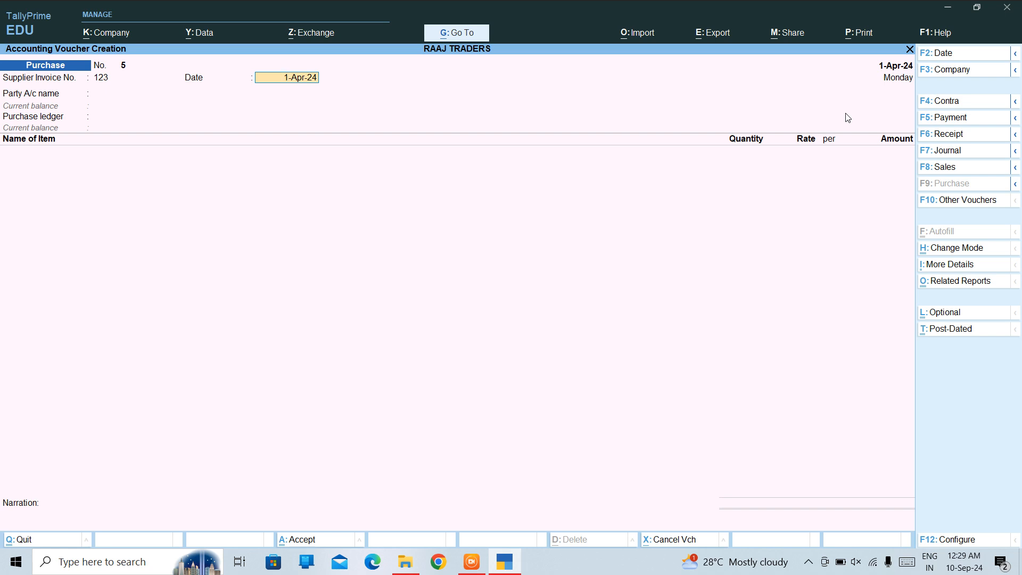
# Keep the supplier invoice date as proposed and choose the creditor's ledger as the party account.
pyautogui.press('Return')
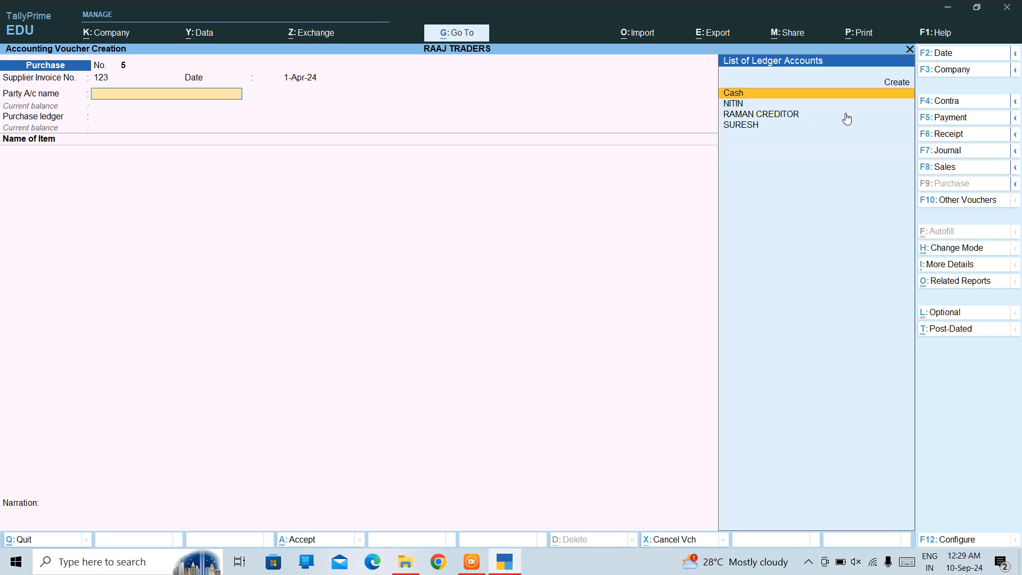
pyautogui.press('Down')
pyautogui.press('Down')
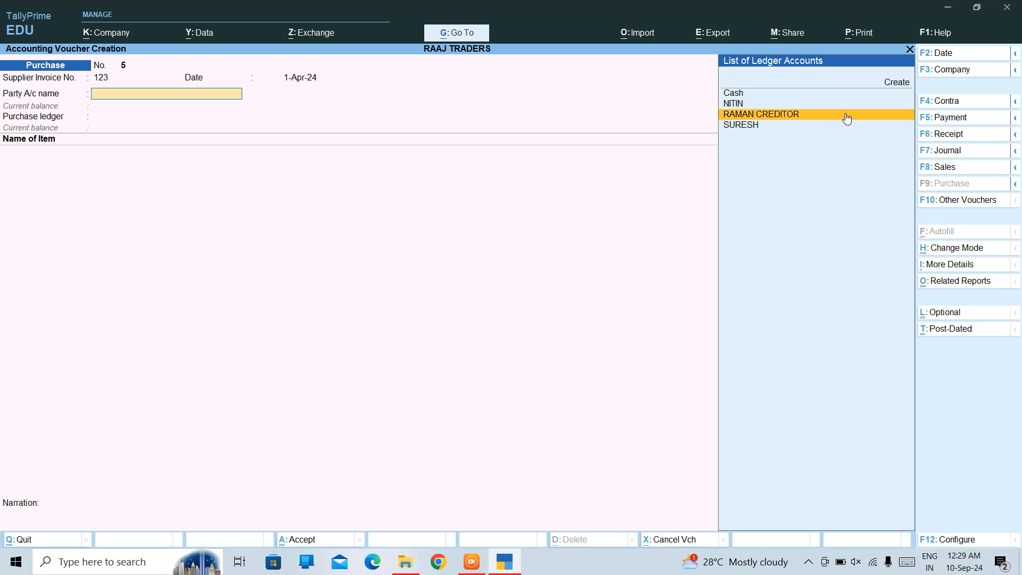
pyautogui.press('Return')
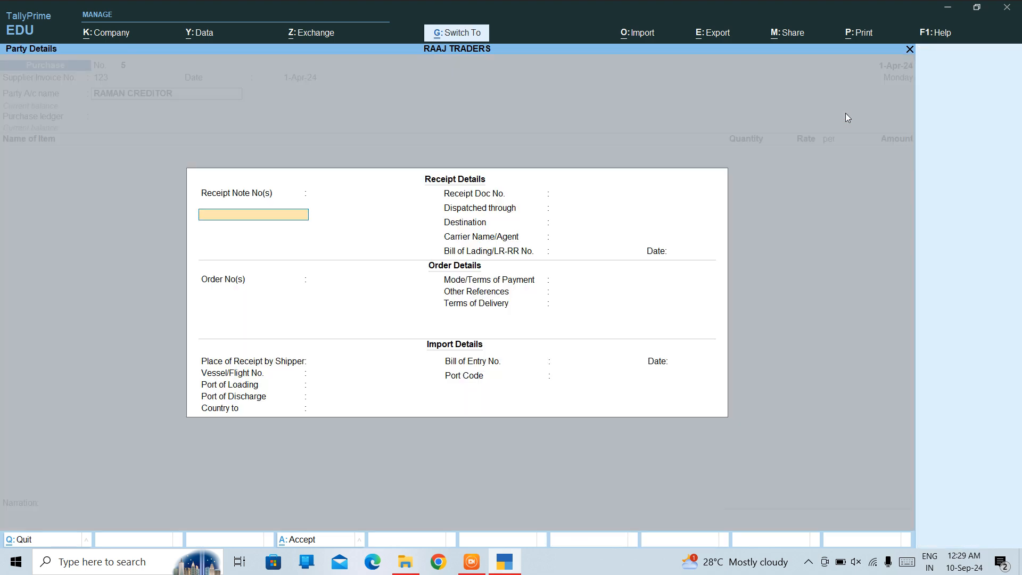
# Accept the receipt and party details as proposed and choose PURCHASE as the purchase ledger.
pyautogui.hotkey('ctrl', 'a')
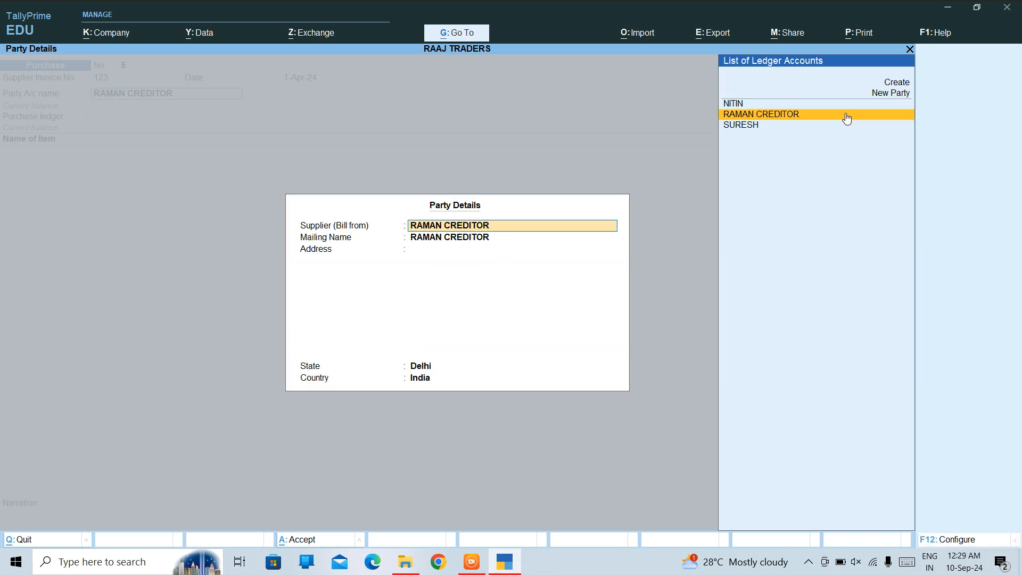
pyautogui.press('Return')
pyautogui.hotkey('ctrl', 'a')
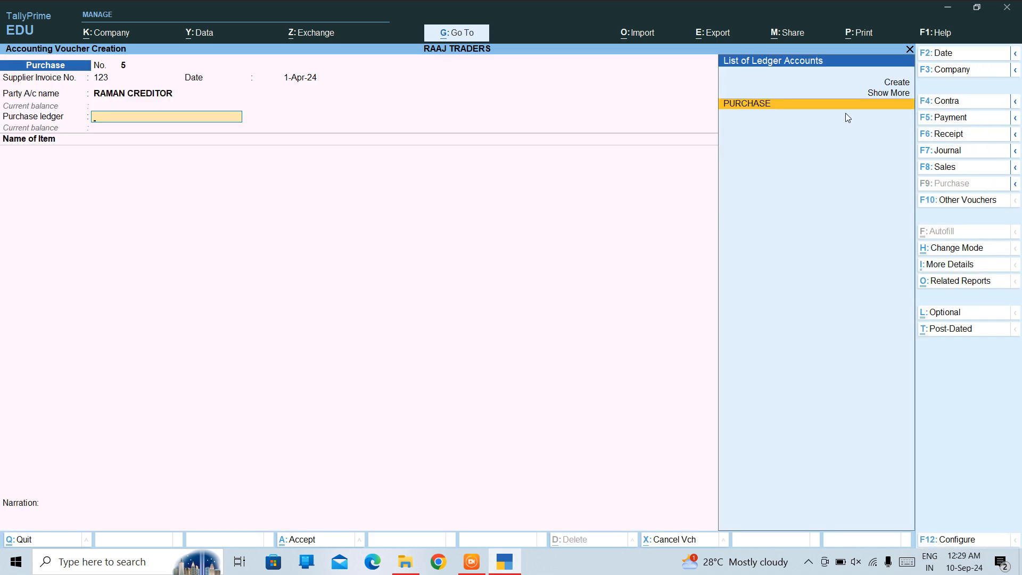
pyautogui.press('Return')
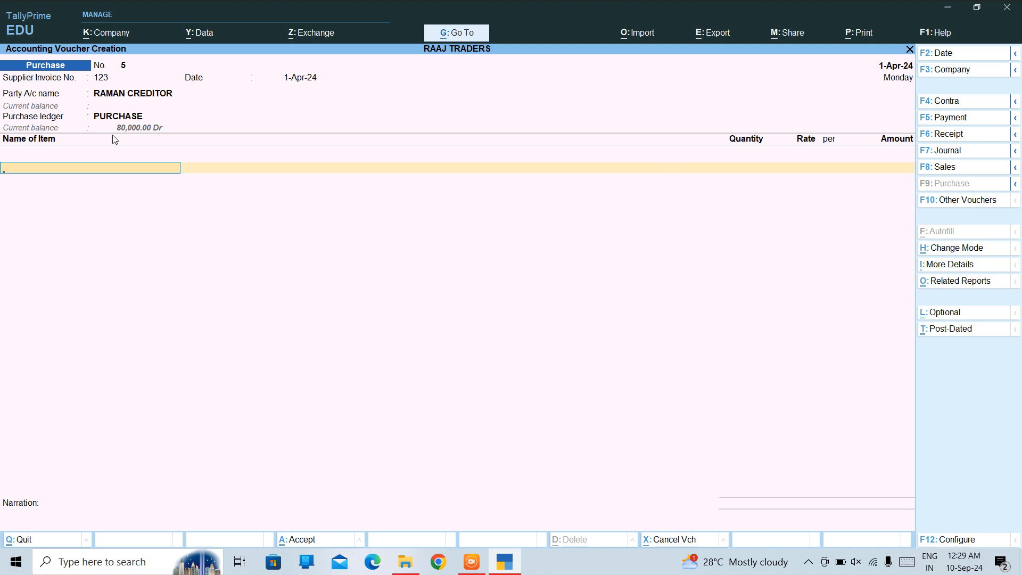
# Look through the stock items available for the purchase voucher.
pyautogui.write('D')
pyautogui.press('BackSpace')
pyautogui.press('Down')
pyautogui.press('Down')
pyautogui.press('Down')
pyautogui.press('Down')
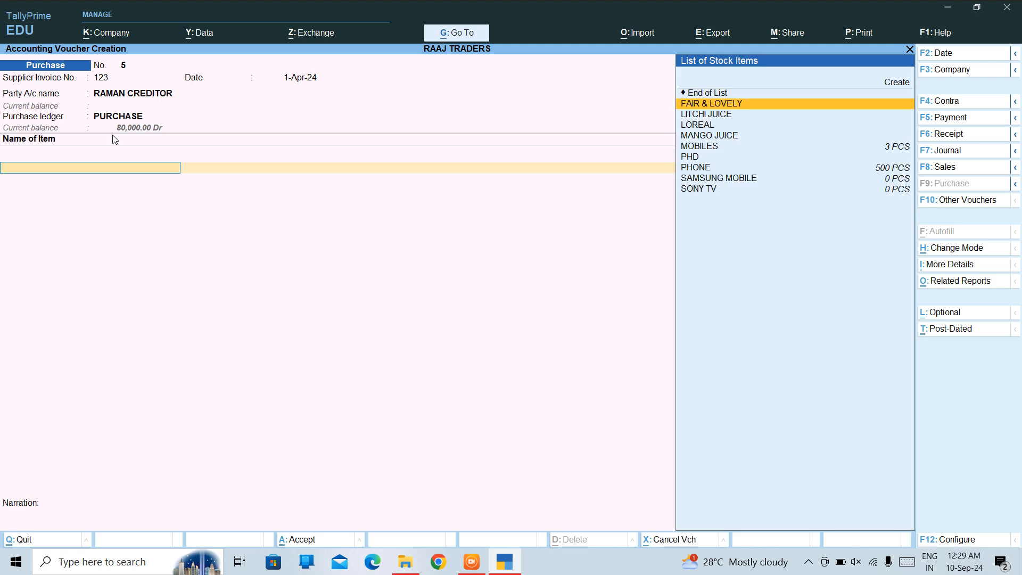
pyautogui.press('Up')
pyautogui.press('Up')
pyautogui.press('Up')
pyautogui.press('Down')
pyautogui.press('Down')
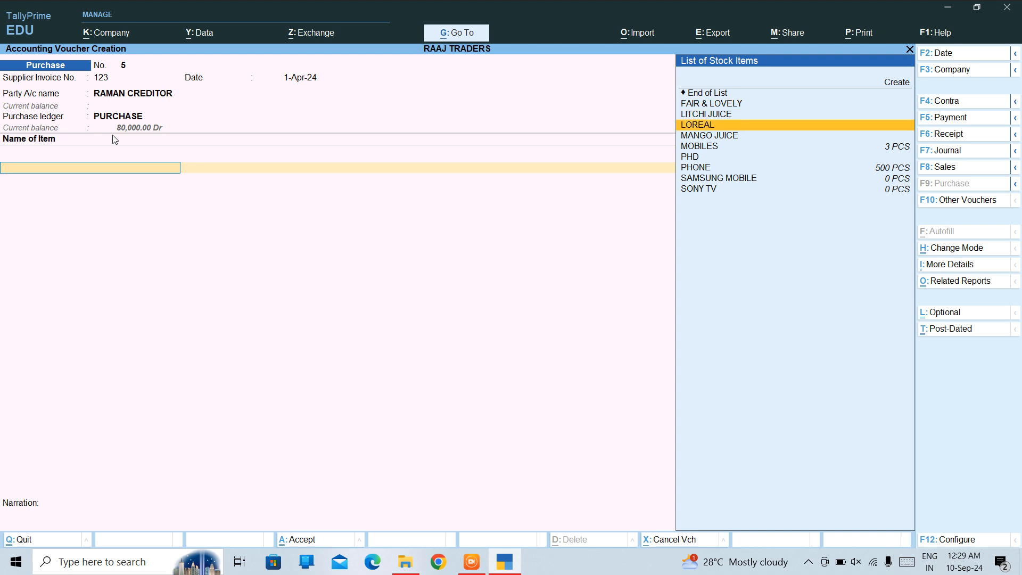
pyautogui.press('Down')
pyautogui.press('Down')
pyautogui.press('Down')
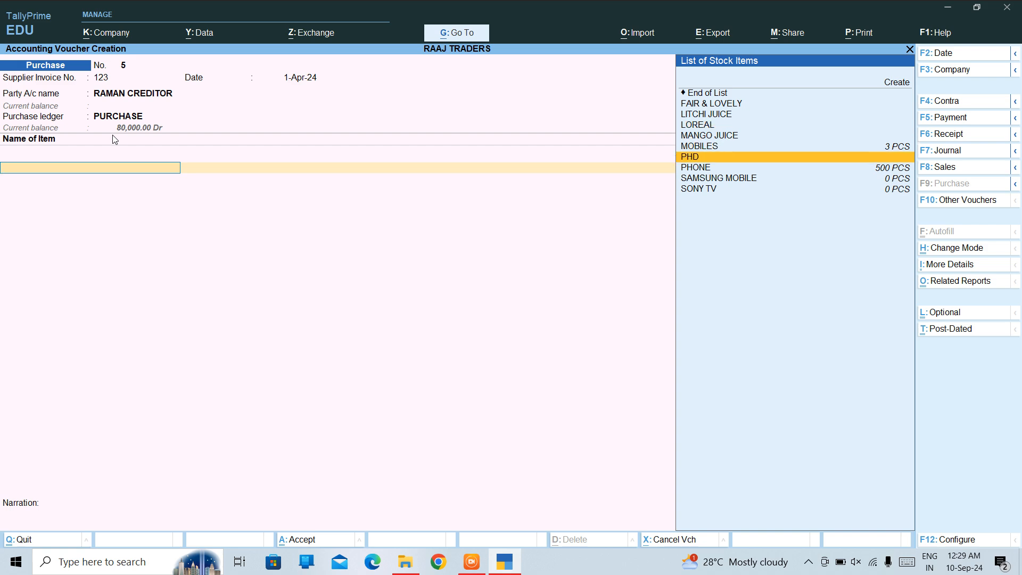
pyautogui.press('Up')
pyautogui.press('Up')
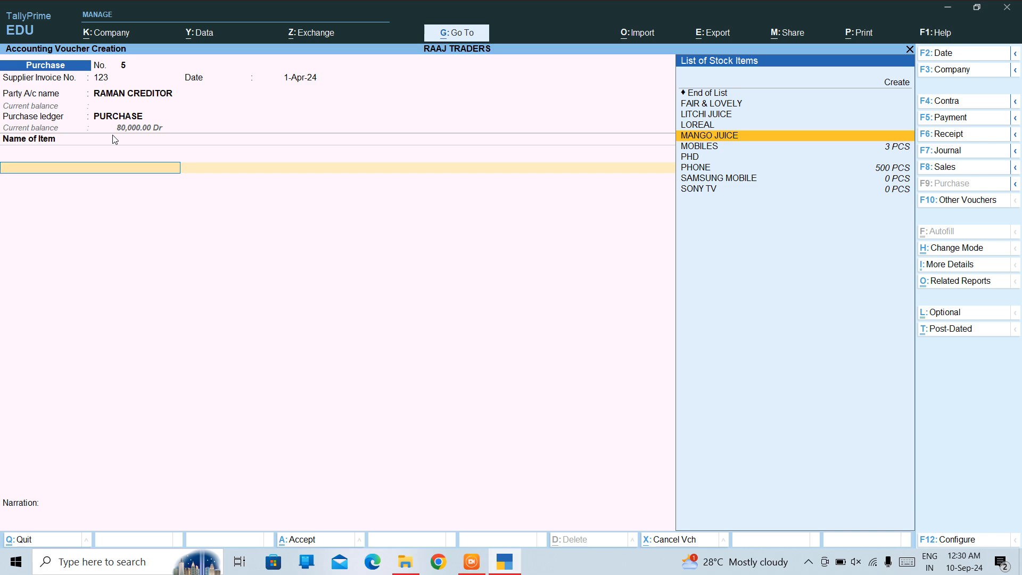
# Add FAIR & LOVELY as the first item of the purchase.
pyautogui.press('Up')
pyautogui.press('Up')
pyautogui.press('Up')
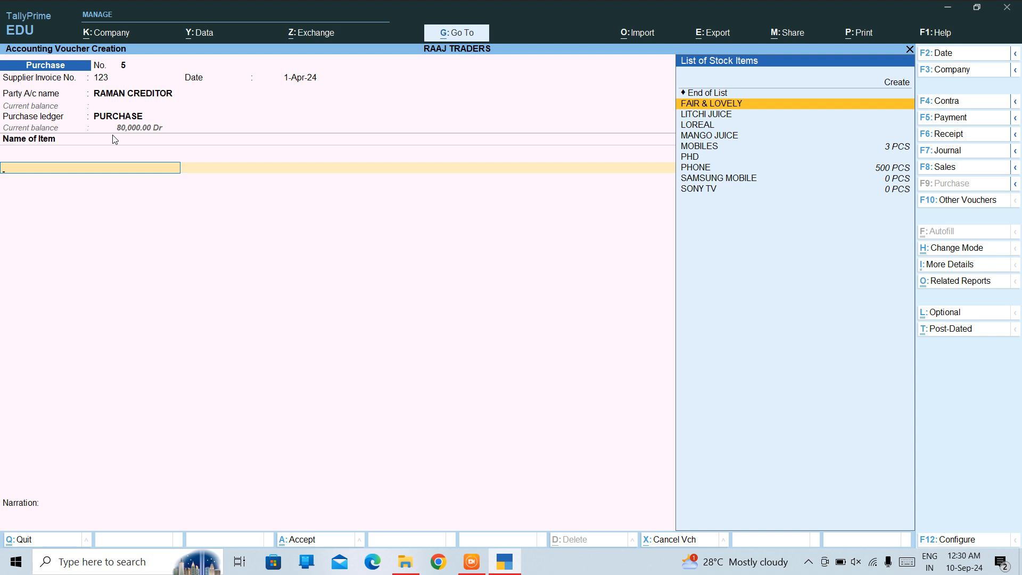
pyautogui.press('Return')
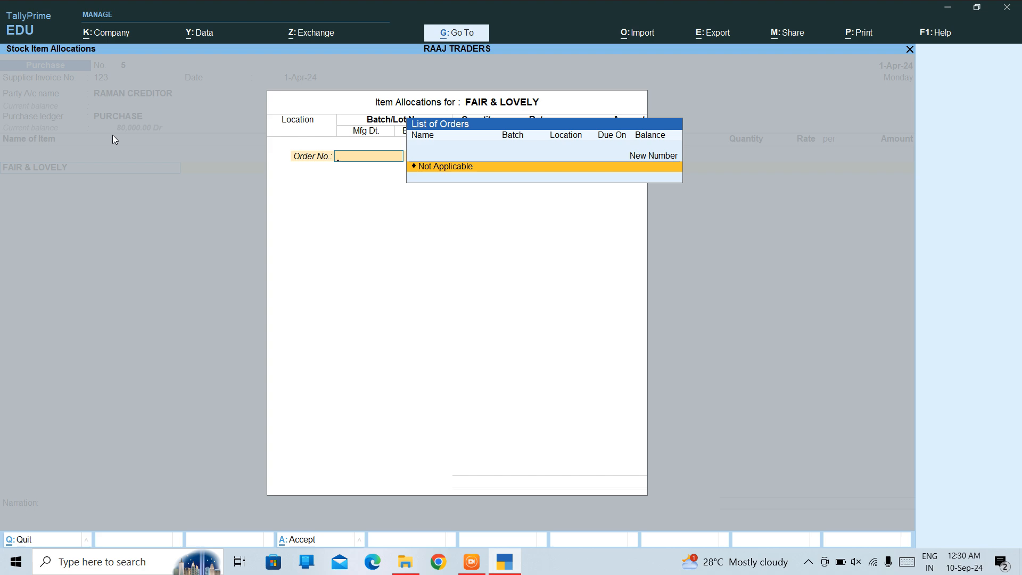
# Enter a new order number for the FAIR & LOVELY allocation, due in 100 days.
pyautogui.press('Up')
pyautogui.press('Return')
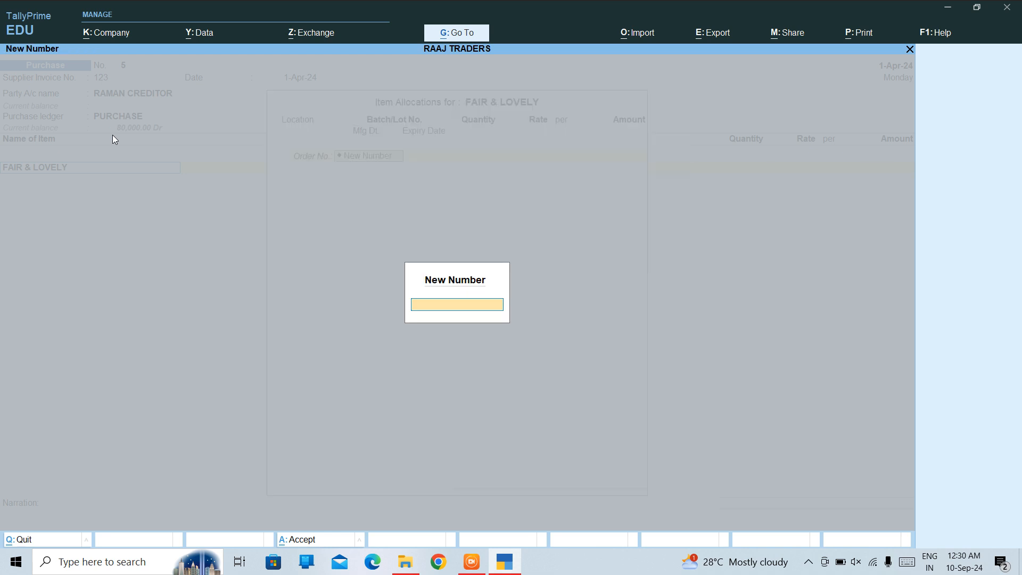
pyautogui.write('1')
pyautogui.write('FCE')
pyautogui.write('-101')
pyautogui.press('Return')
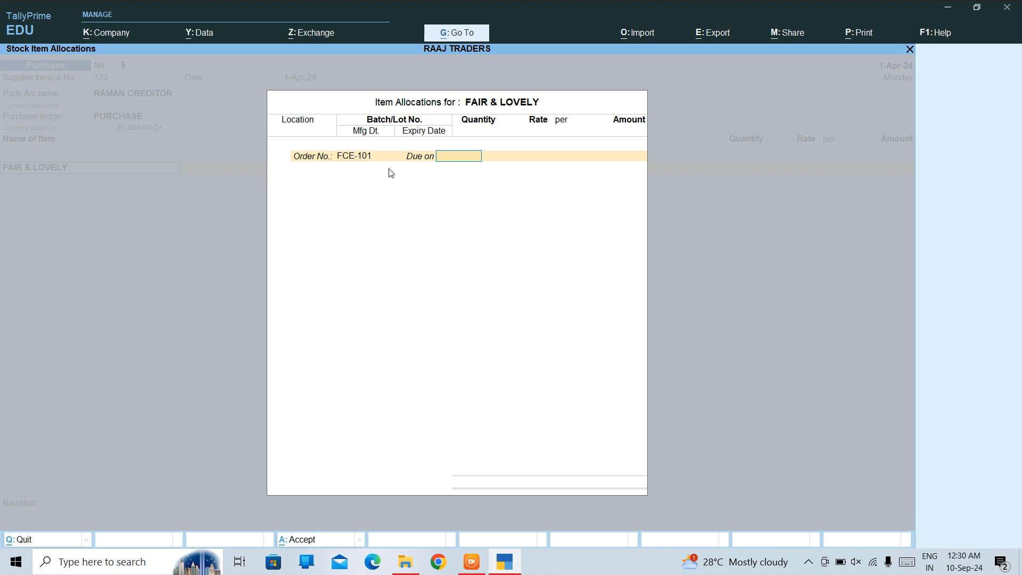
pyautogui.write('00')
pyautogui.press('Return')
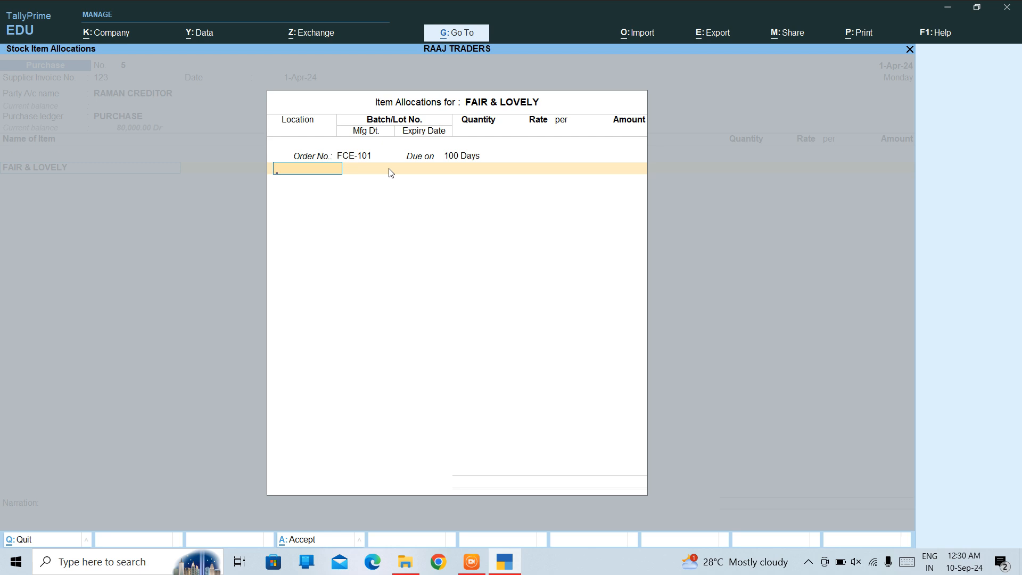
# Allocate FAIR & LOVELY to the DELHI location under a new batch number FCRM-101.
pyautogui.write('DE')
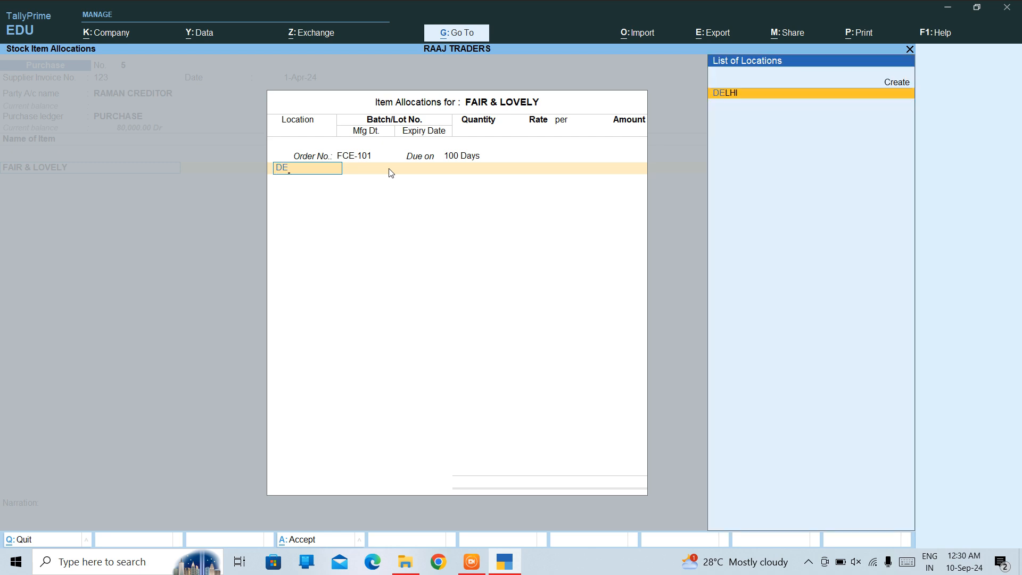
pyautogui.press('Return')
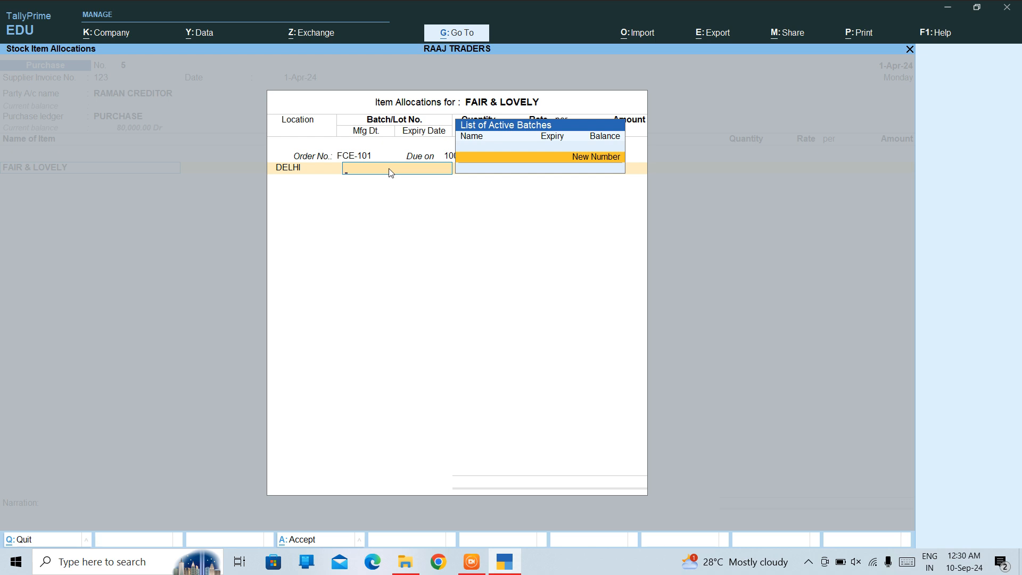
pyautogui.press('Return')
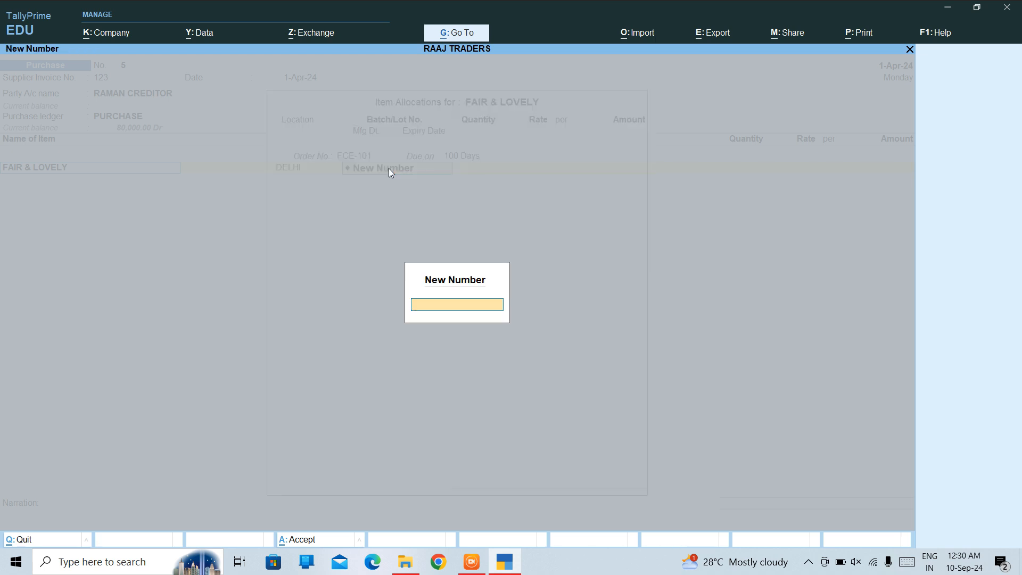
pyautogui.write('FCRM-101')
pyautogui.press('Return')
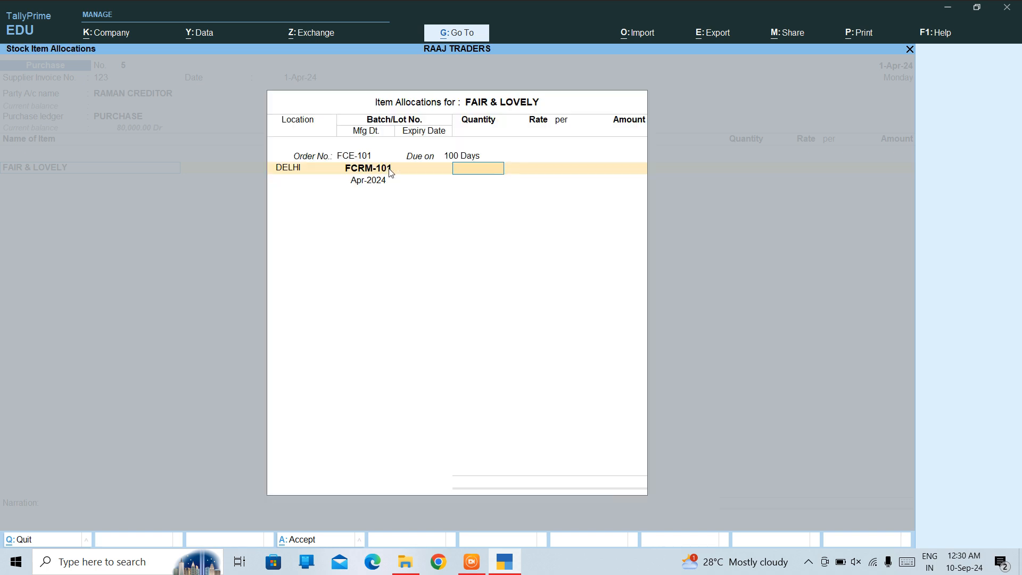
# Change the allocation's order number to Not Applicable, keeping the DELHI location and batch FCRM-101.
pyautogui.click(360, 156)
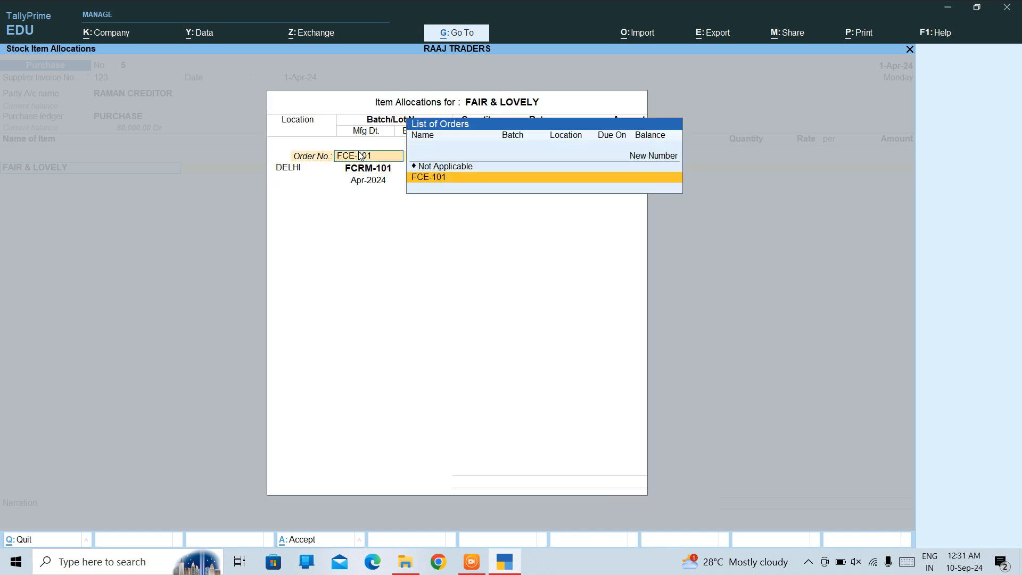
pyautogui.press('Up')
pyautogui.press('Return')
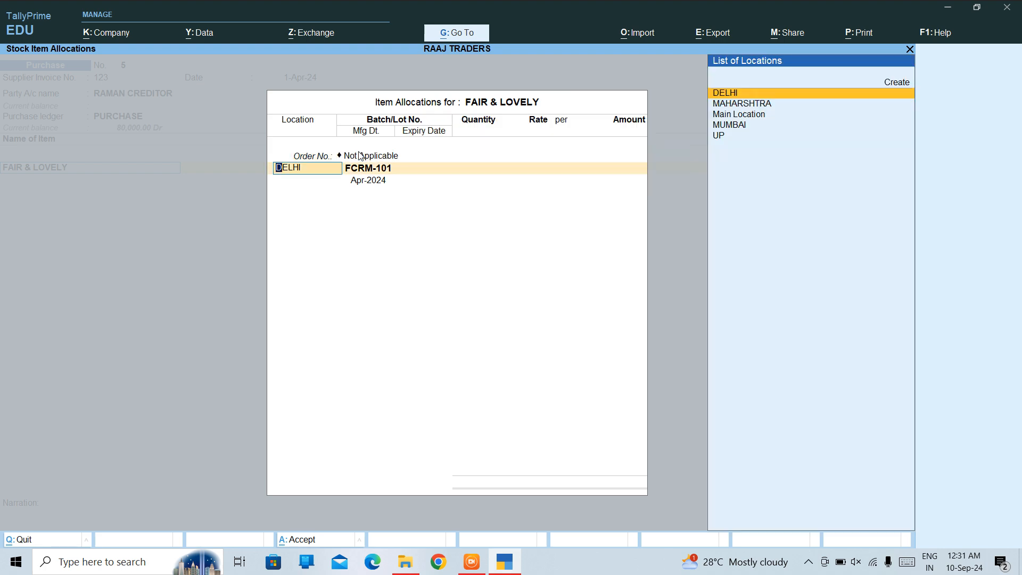
pyautogui.press('Return')
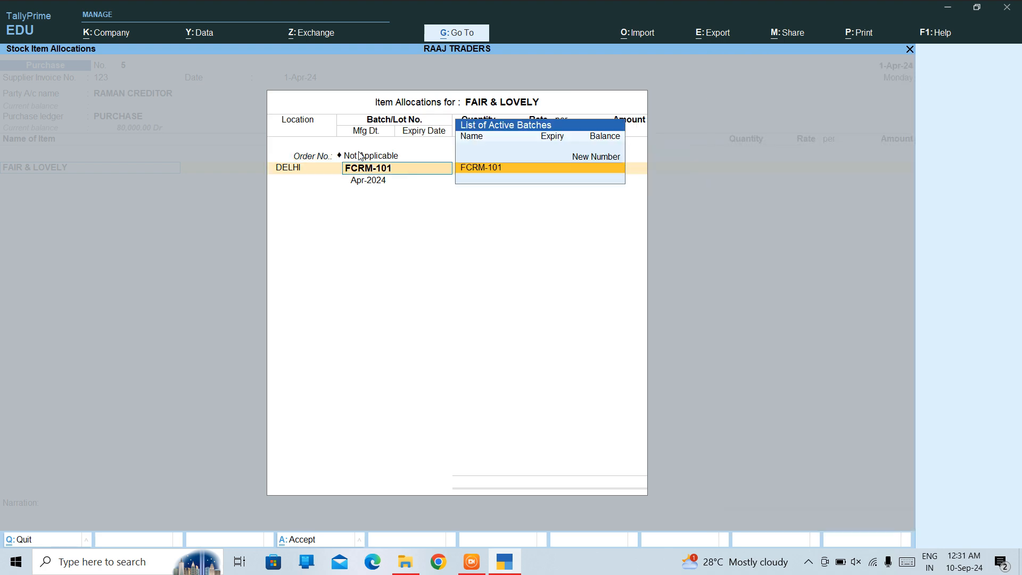
pyautogui.press('Return')
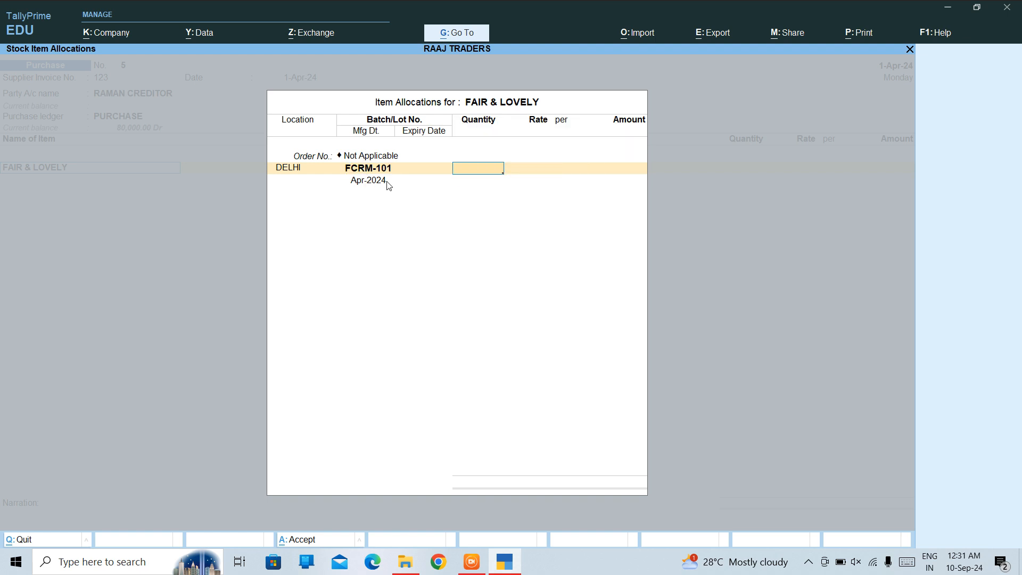
# Set the batch quantity to 100 PACK at a rate of 100 per PACK.
pyautogui.press('BackSpace')
pyautogui.press('Return')
pyautogui.write('100')
pyautogui.press('Return')
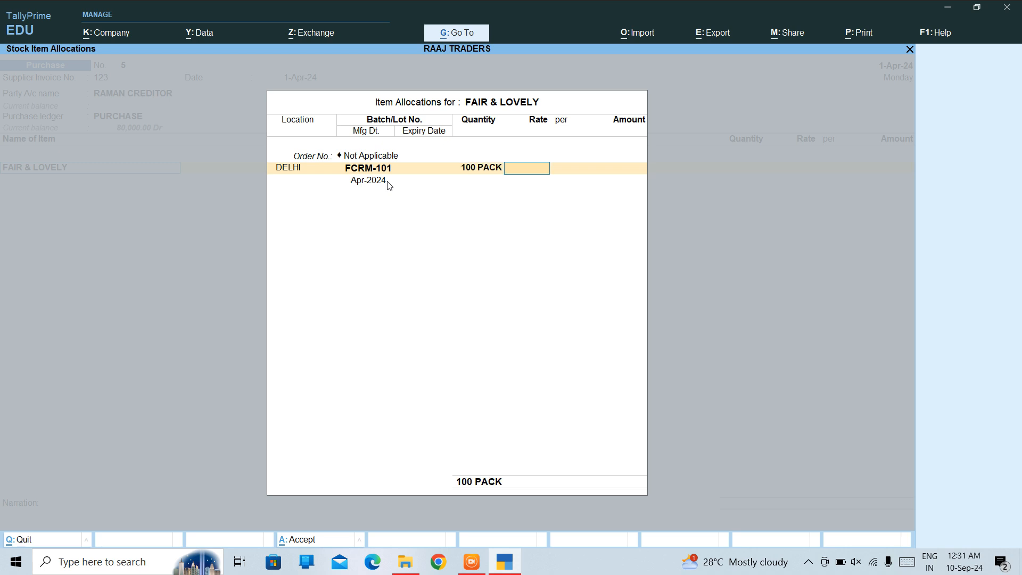
pyautogui.write('1000')
pyautogui.press('BackSpace')
pyautogui.press('Return')
pyautogui.press('Return')
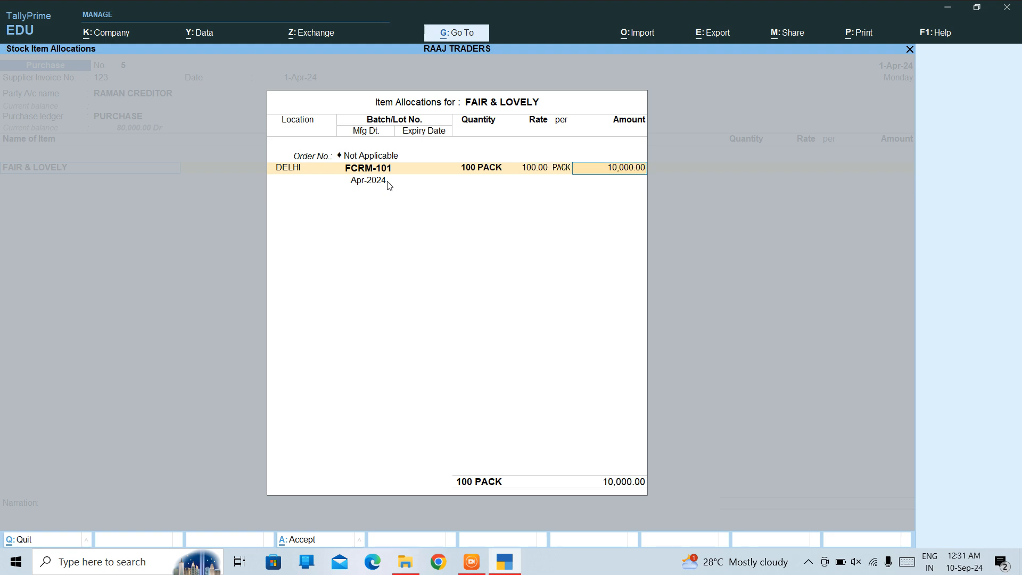
# Keep the batch's manufacturing date at Apr-2024, set its expiry date to 1-Apr-25 and end the item's allocations.
pyautogui.click(389, 184)
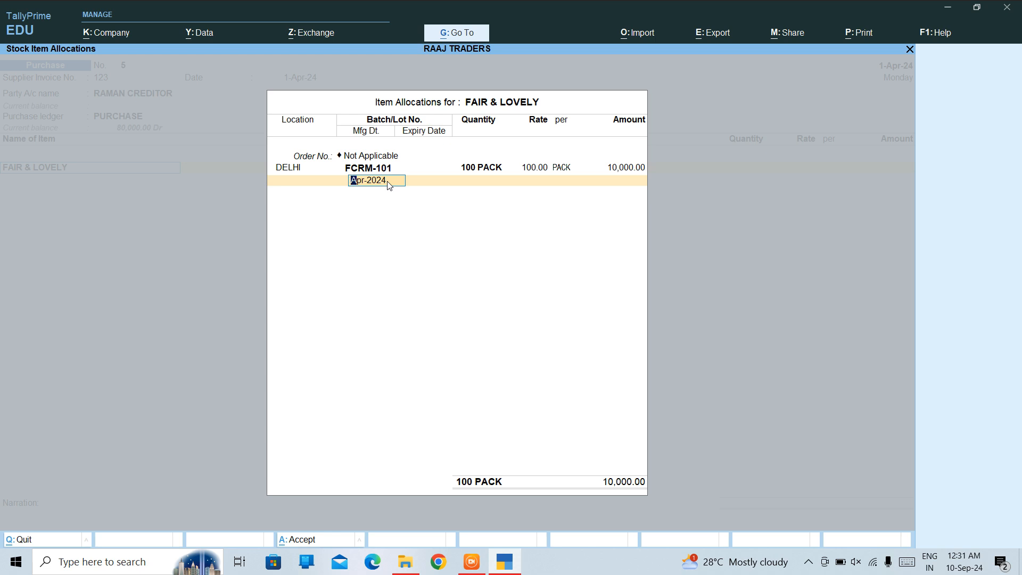
pyautogui.press('Return')
pyautogui.write('4-24')
pyautogui.press('Return')
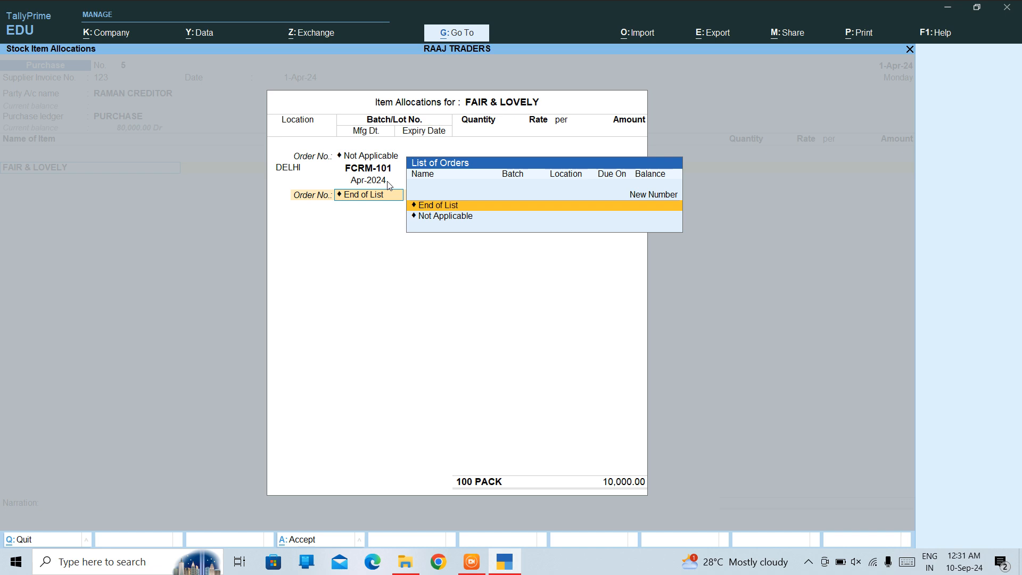
pyautogui.press('Return')
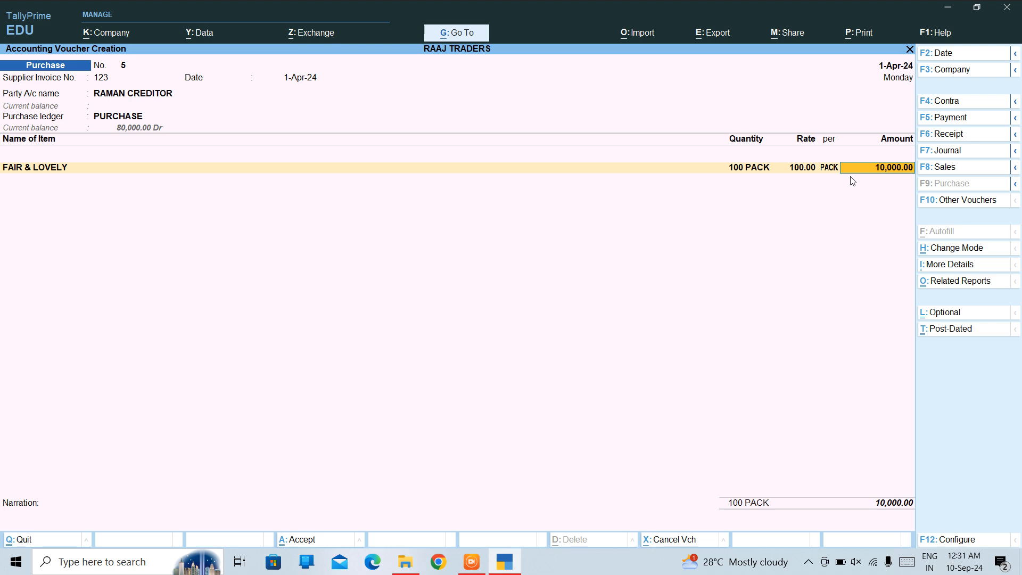
# Save the purchase voucher and return to the Gateway of Tally.
pyautogui.press('ctrl')
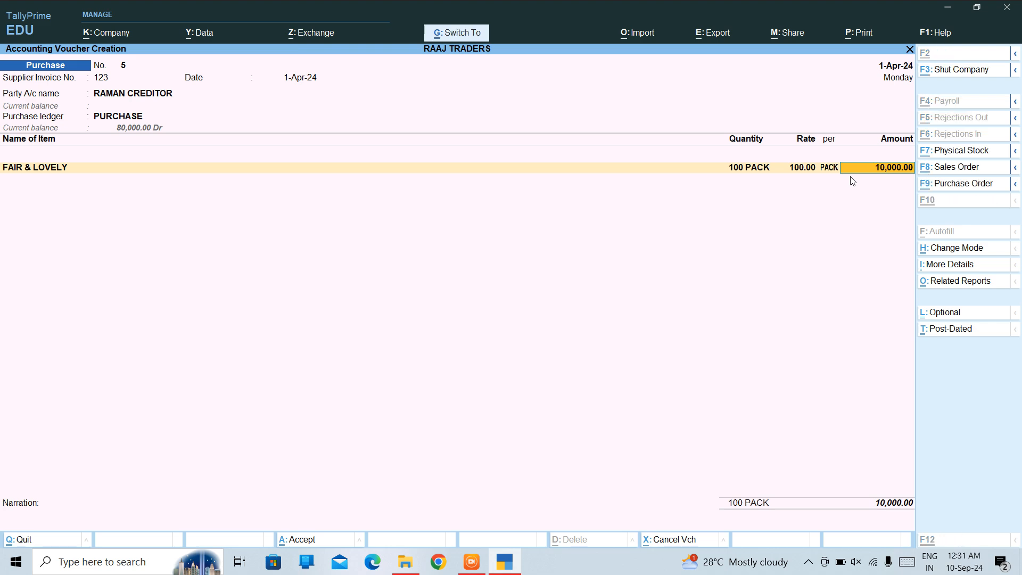
pyautogui.hotkey('ctrl', 'a')
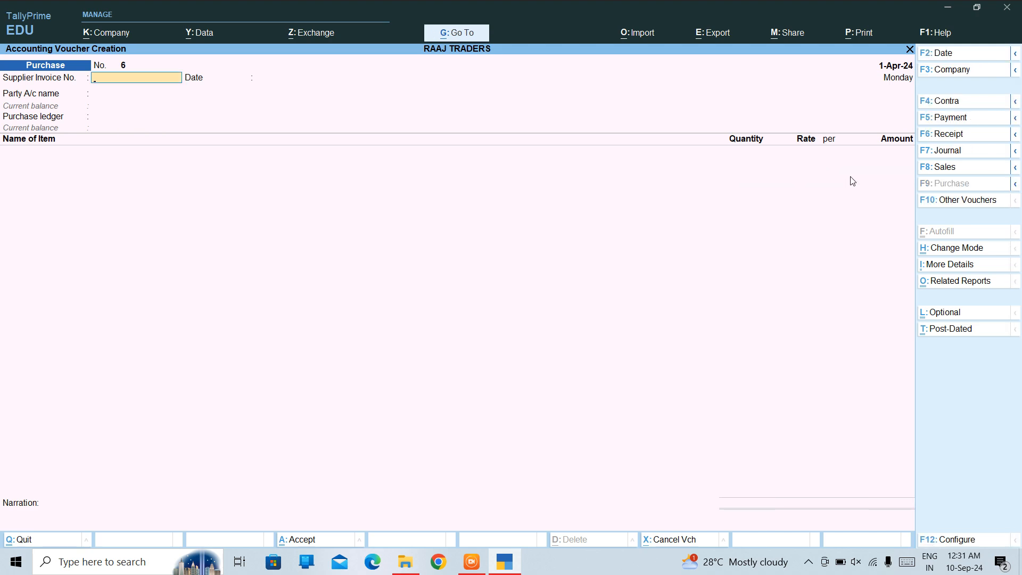
pyautogui.press('Escape')
# Open the creditor's purchase voucher from the Day Book.
pyautogui.press('Down')
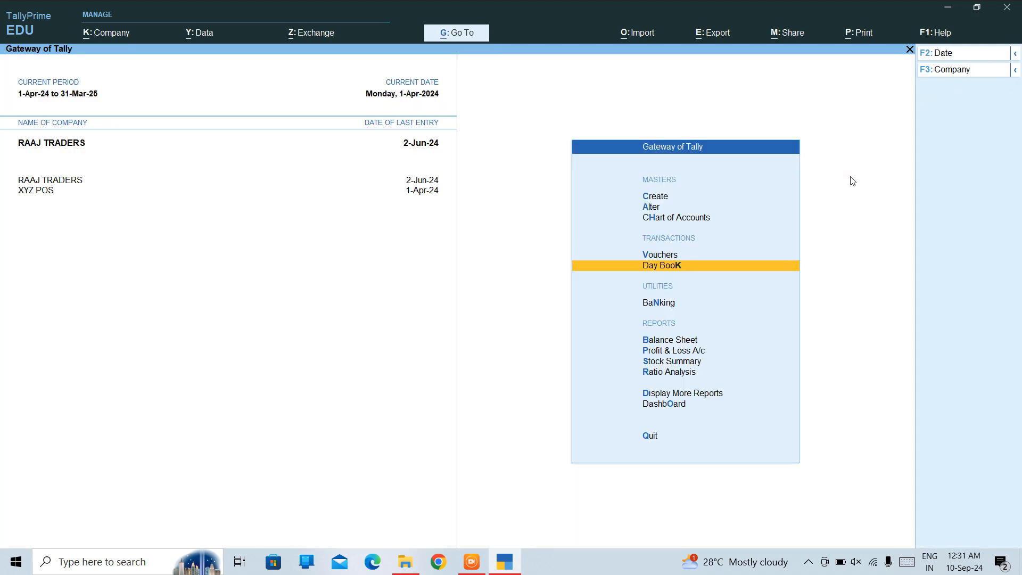
pyautogui.press('Return')
pyautogui.press('Down')
pyautogui.press('Down')
pyautogui.press('Down')
pyautogui.press('Down')
pyautogui.press('Down')
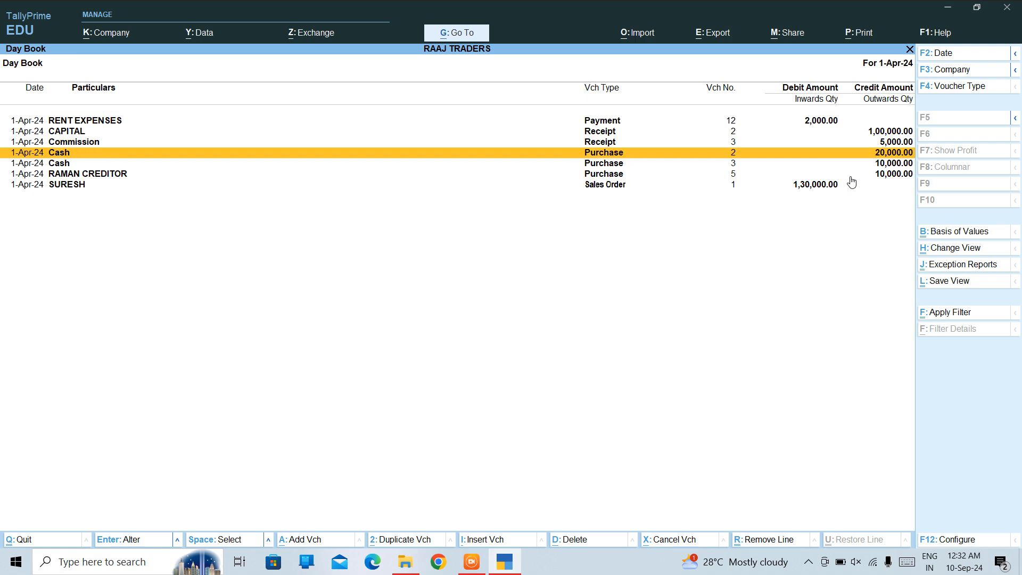
pyautogui.press('Return')
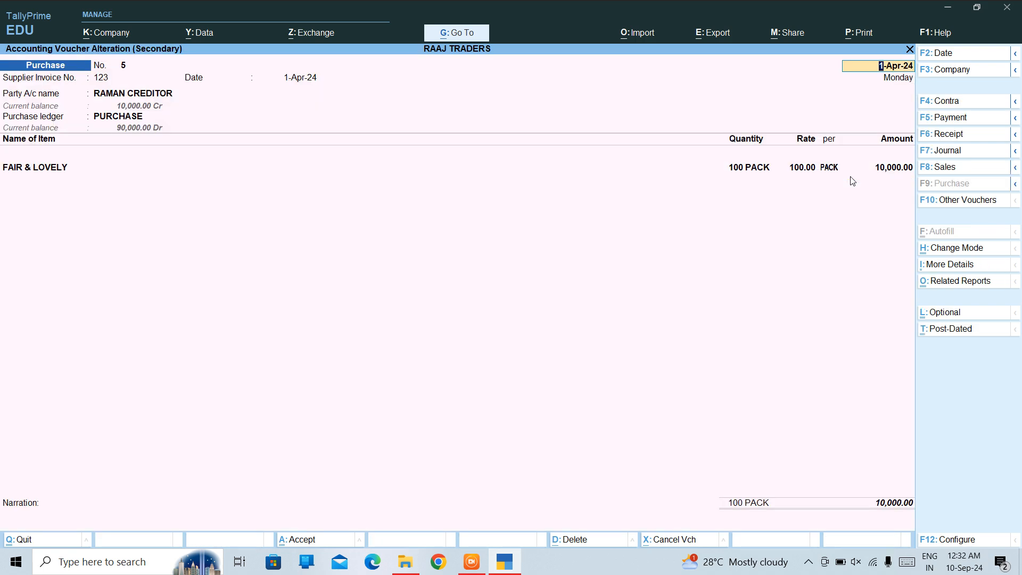
# Go through the voucher to the FAIR & LOVELY allocation to check its batch, manufacturing date and expiry date.
pyautogui.press('Return')
pyautogui.press('Return')
pyautogui.press('Return')
pyautogui.press('Return')
pyautogui.press('Return')
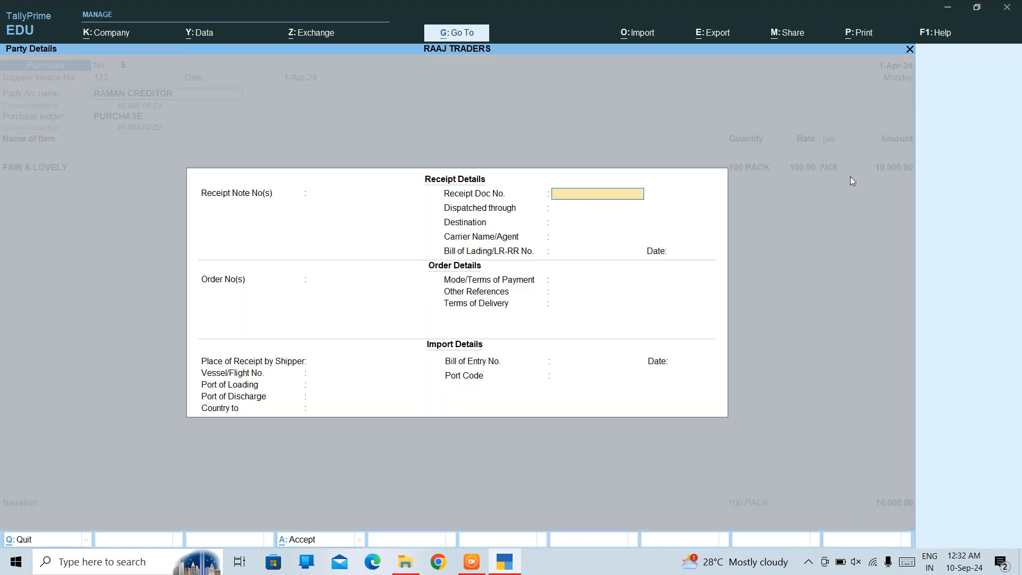
pyautogui.hotkey('ctrl', 'a')
pyautogui.press('Return')
pyautogui.hotkey('ctrl', 'a')
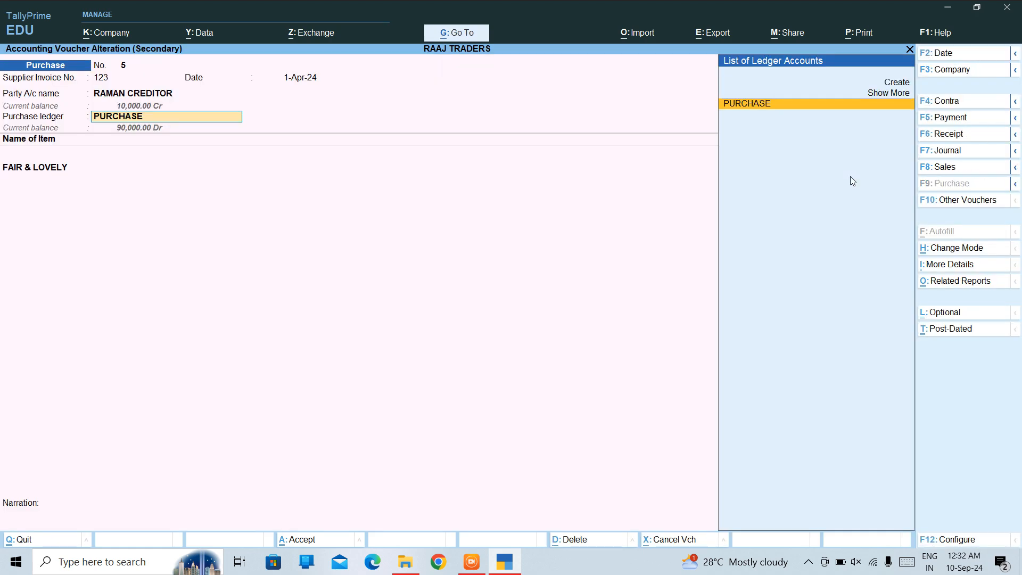
pyautogui.press('Return')
pyautogui.press('Return')
pyautogui.press('Return')
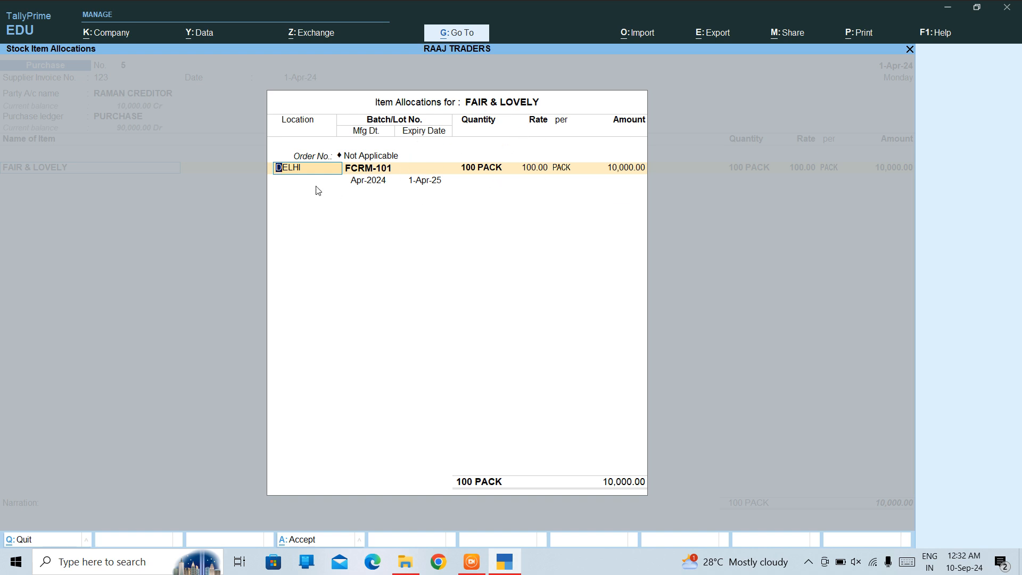
# Accept the allocation and the voucher without changes and return to the Gateway of Tally.
pyautogui.hotkey('ctrl', 'a')
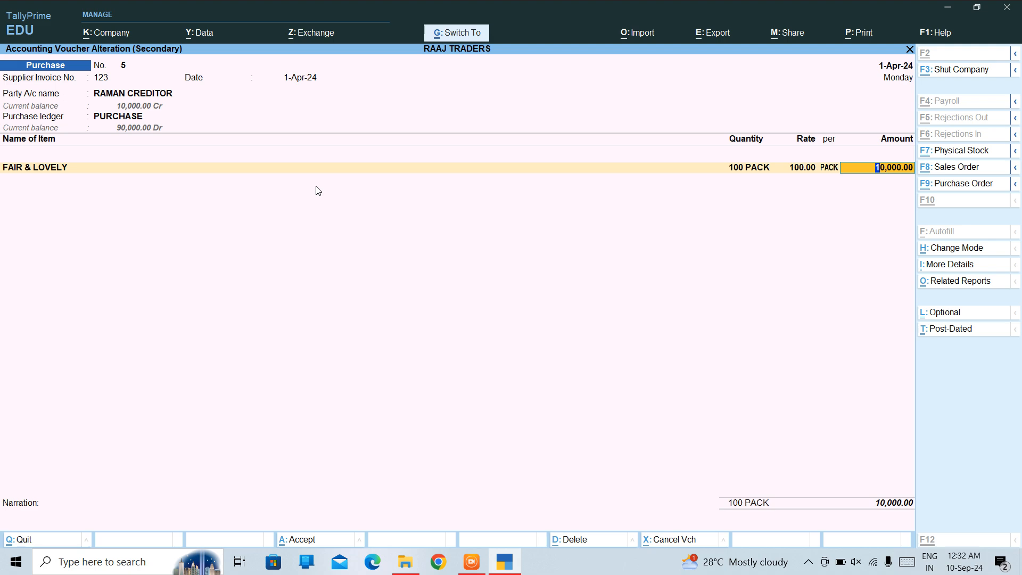
pyautogui.hotkey('ctrl', 'a')
pyautogui.press('Escape')
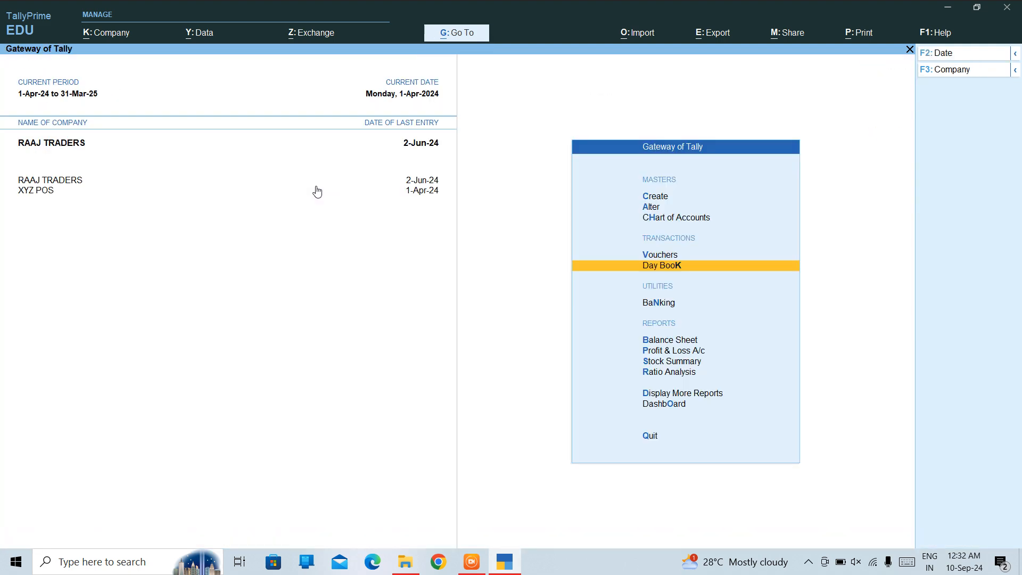
pyautogui.press('Up')
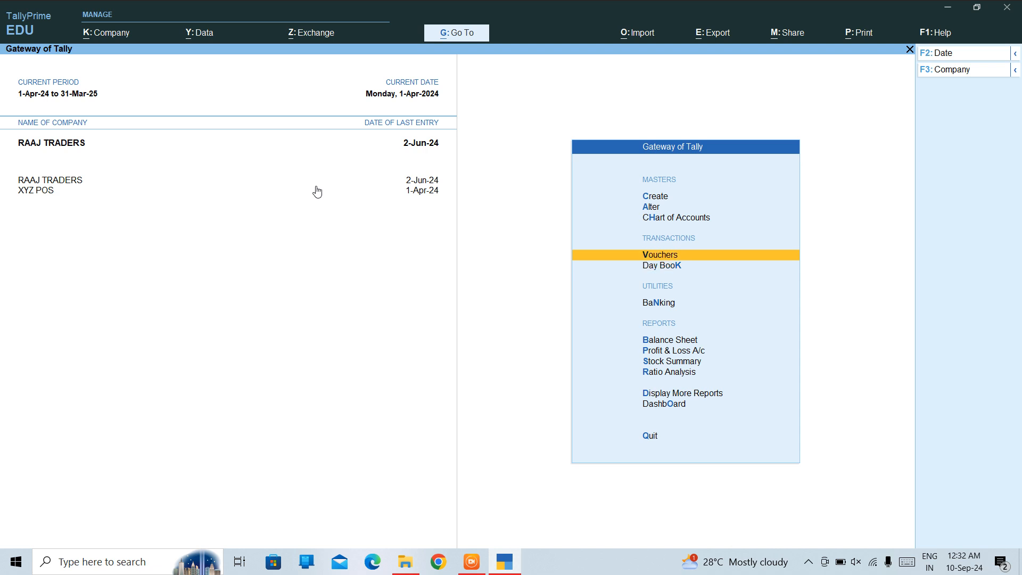